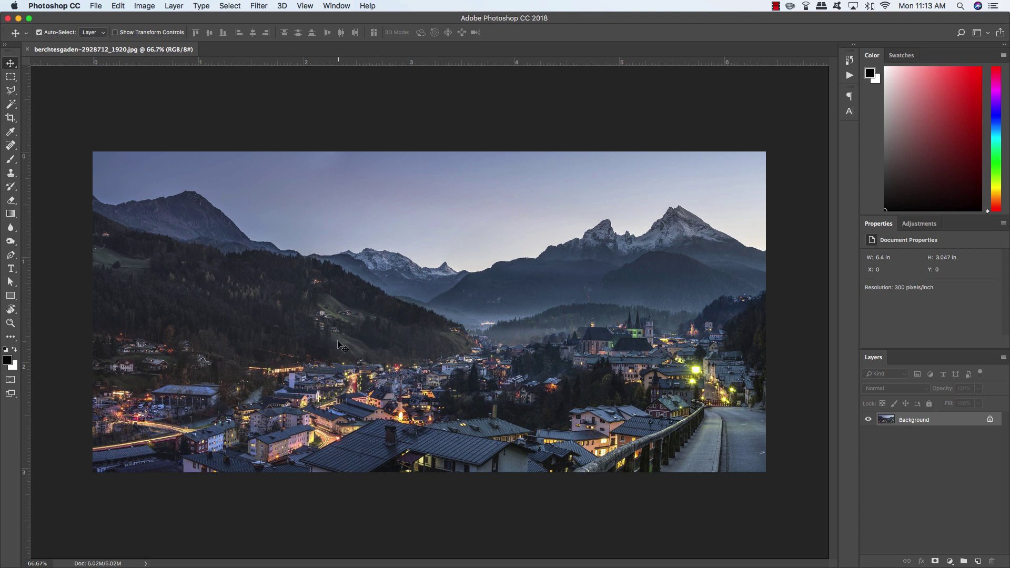
Place 037.jpg from the Blue Line Design folder as an embedded layer over the village photo
click(96, 7)
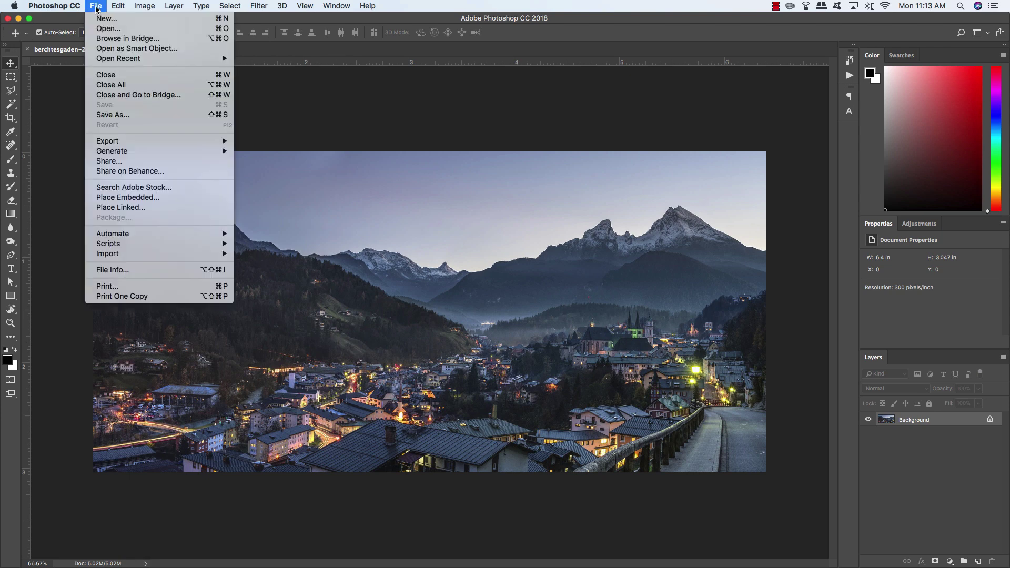
click(167, 200)
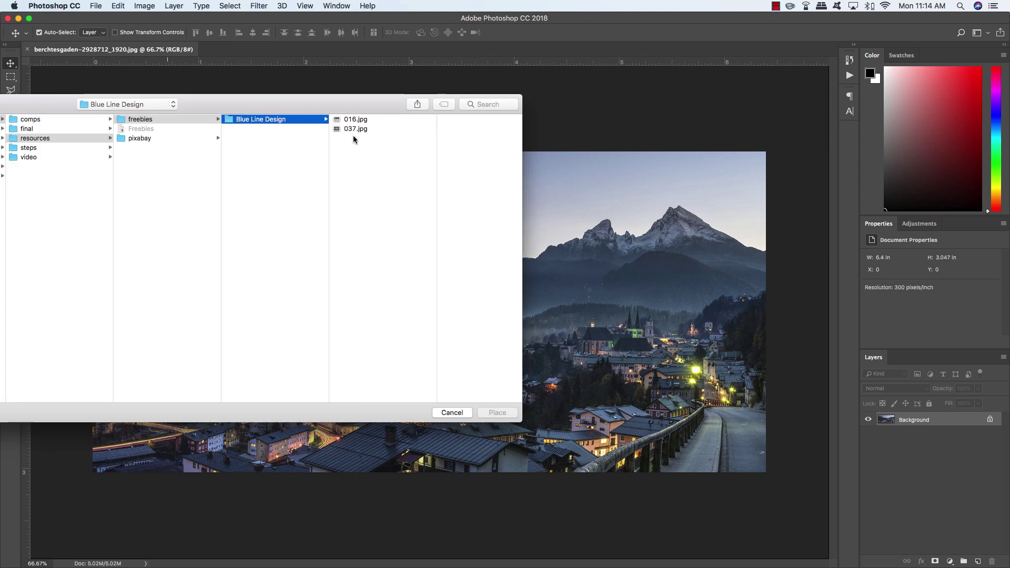
click(352, 130)
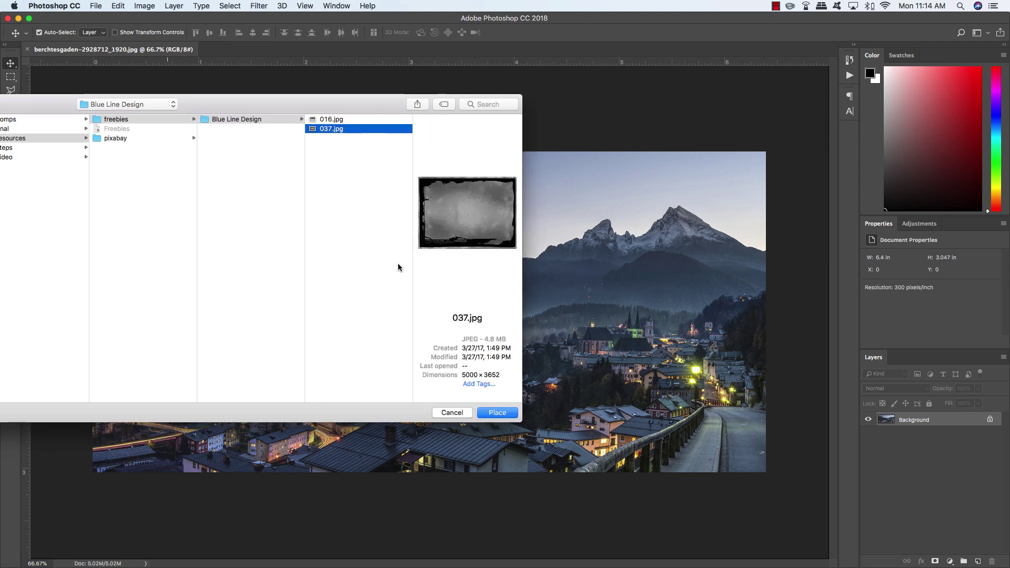
click(497, 413)
click(497, 412)
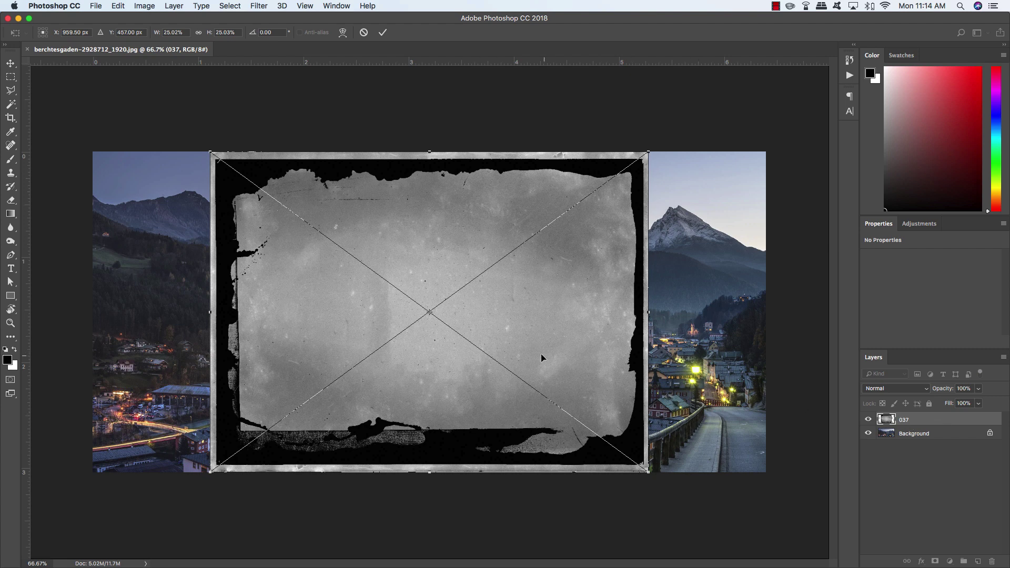
Flip the 037 texture vertically and stretch it wider and taller to cover the photo
right_click(378, 238)
click(420, 371)
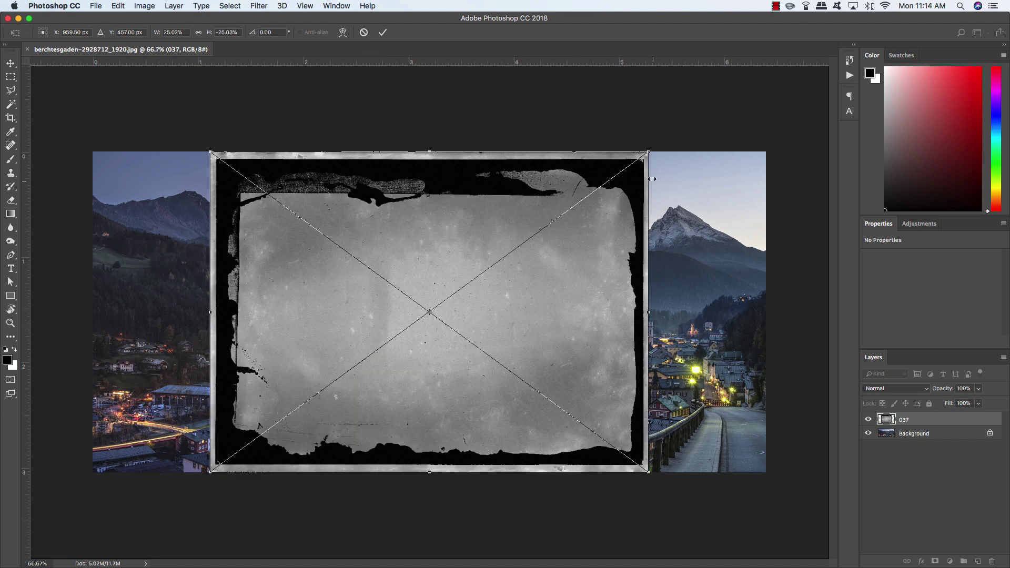
drag(650, 150, 679, 138)
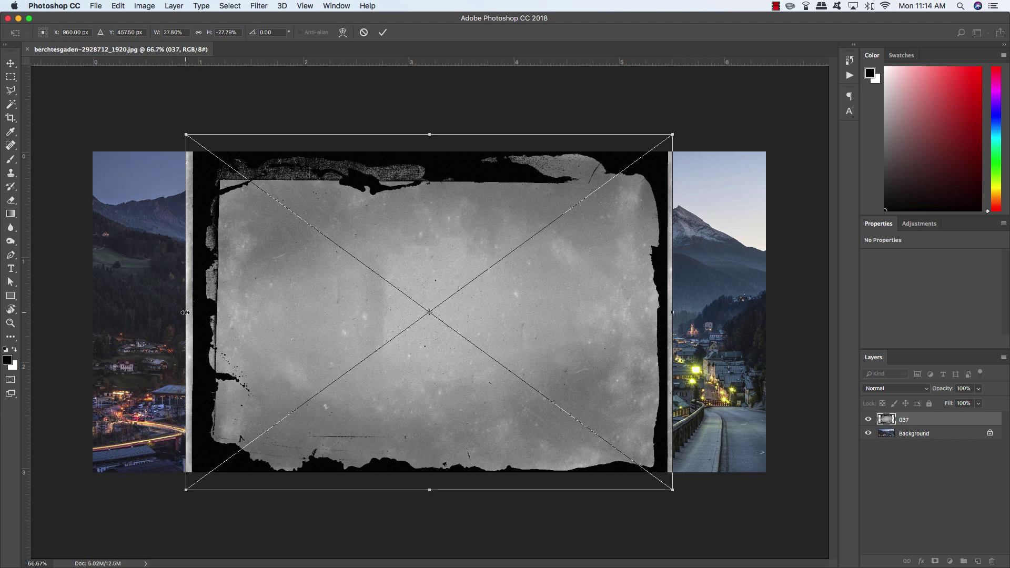
drag(185, 312, 70, 320)
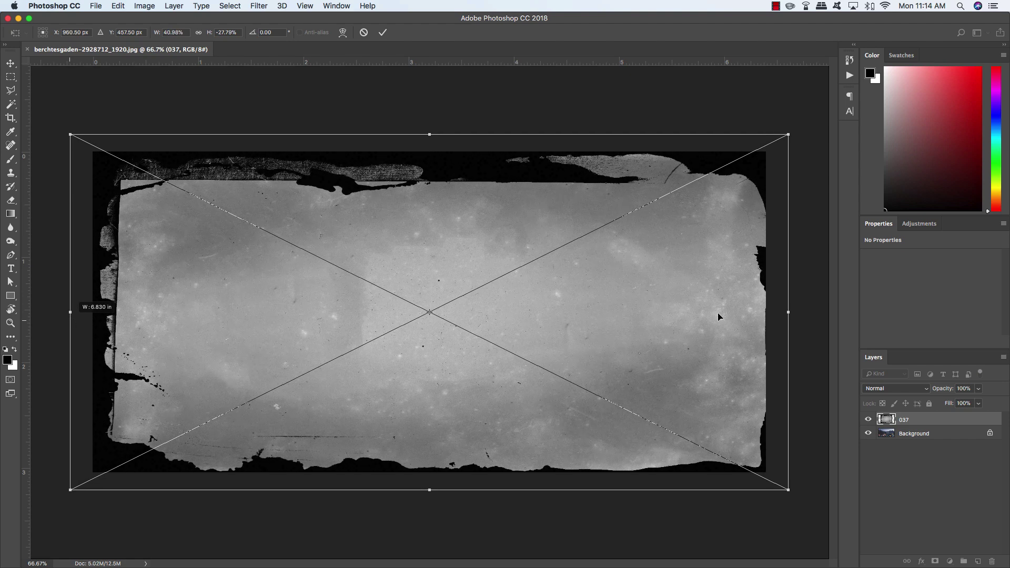
drag(717, 312, 713, 313)
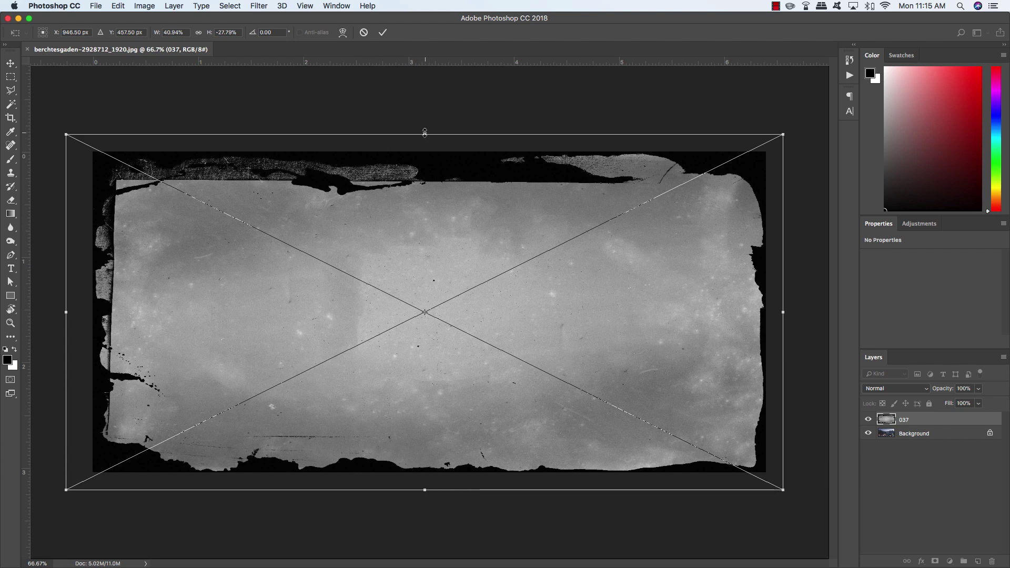
drag(424, 132, 424, 109)
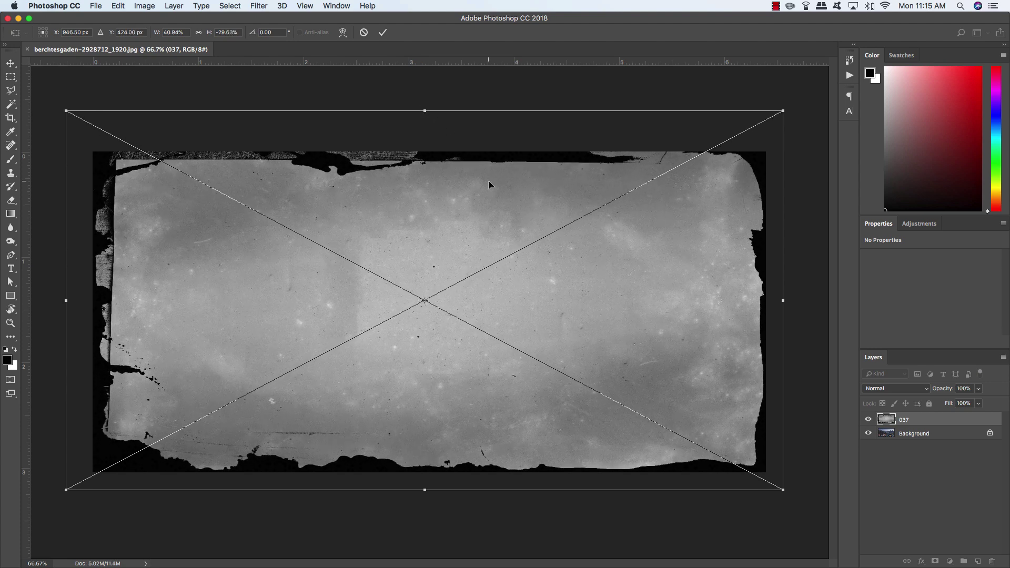
Rotate the texture about 180°, nudge it left and down, and commit the transform
drag(803, 188, 803, 187)
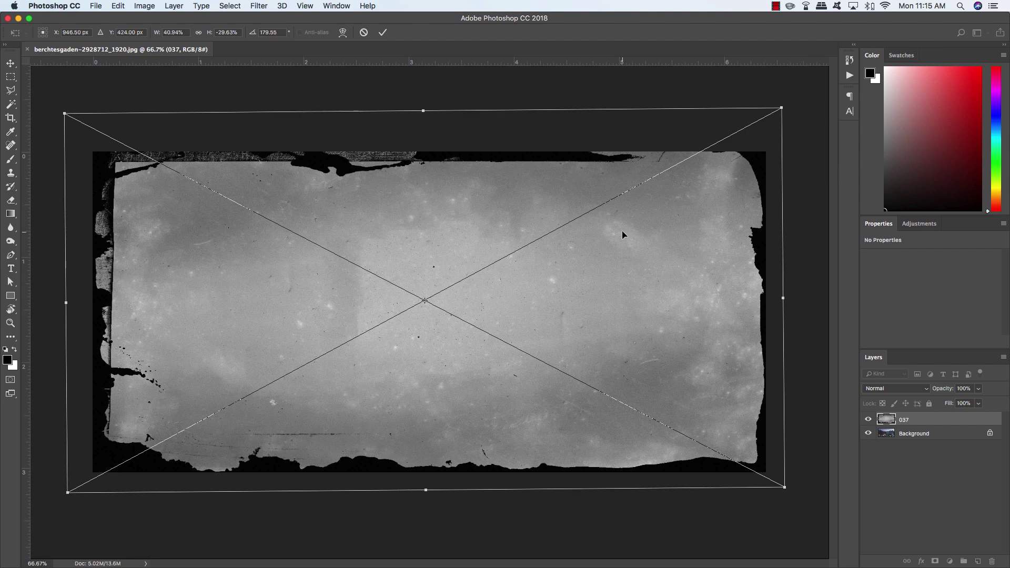
key(Left)
key(Left)
key(Left)
key(Left)
key(Left)
key(Left)
key(Left)
key(Left)
key(Left)
key(Left)
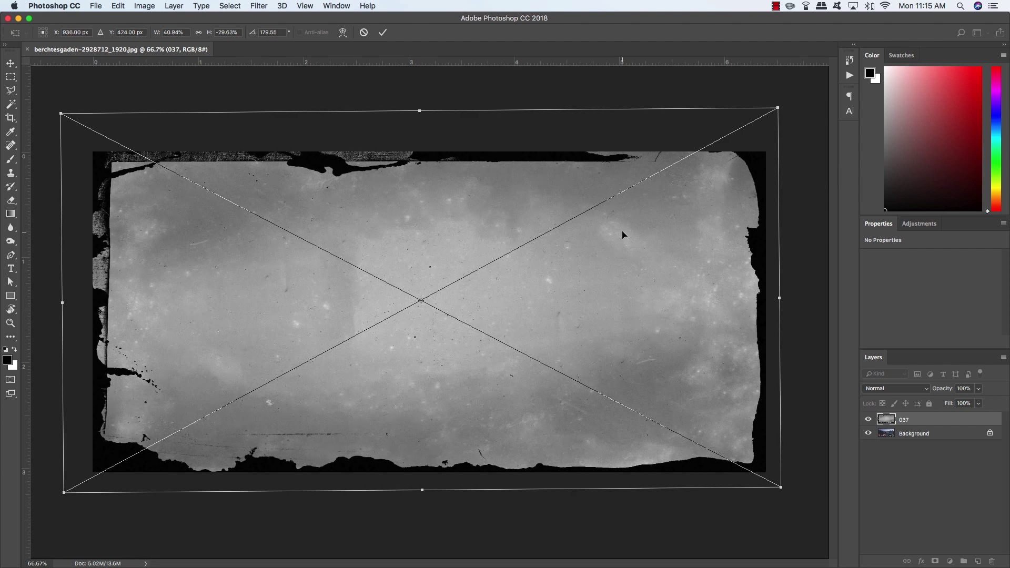
key(Down)
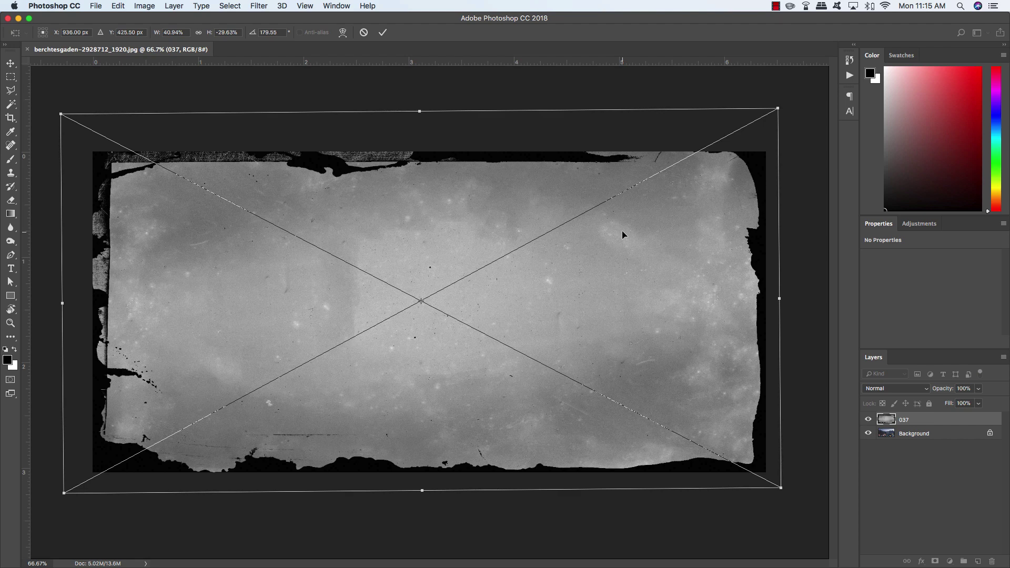
key(Return)
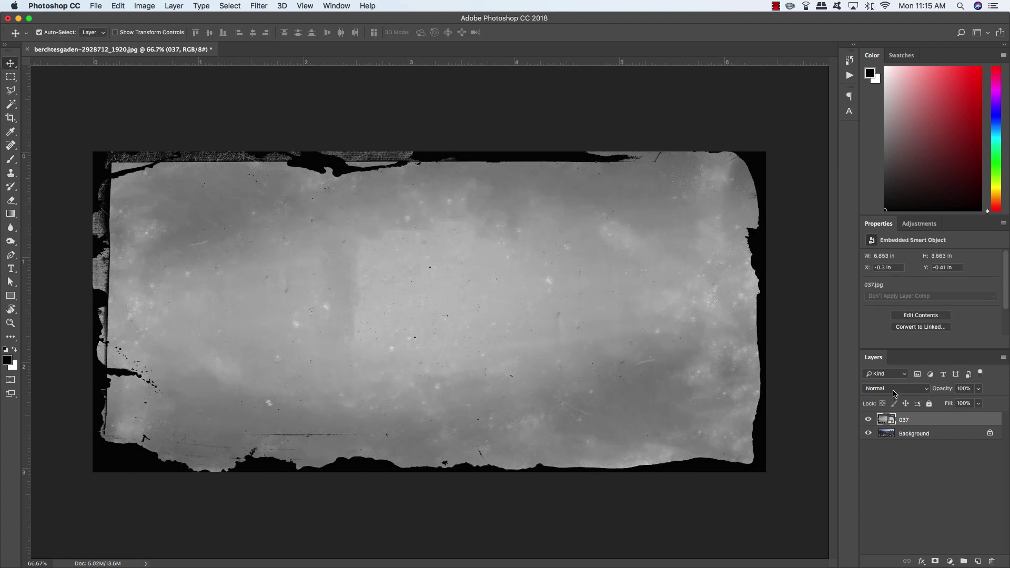
Set the 037 layer's blend mode to Darken and compare the result with the texture toggled
click(893, 394)
click(888, 412)
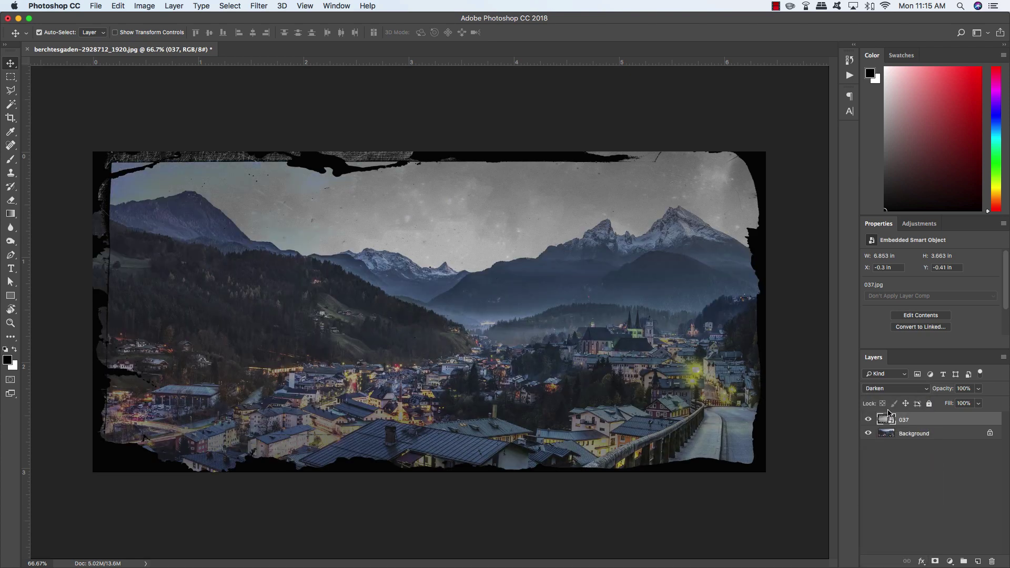
click(868, 420)
click(869, 420)
click(868, 420)
click(869, 420)
click(869, 419)
click(869, 419)
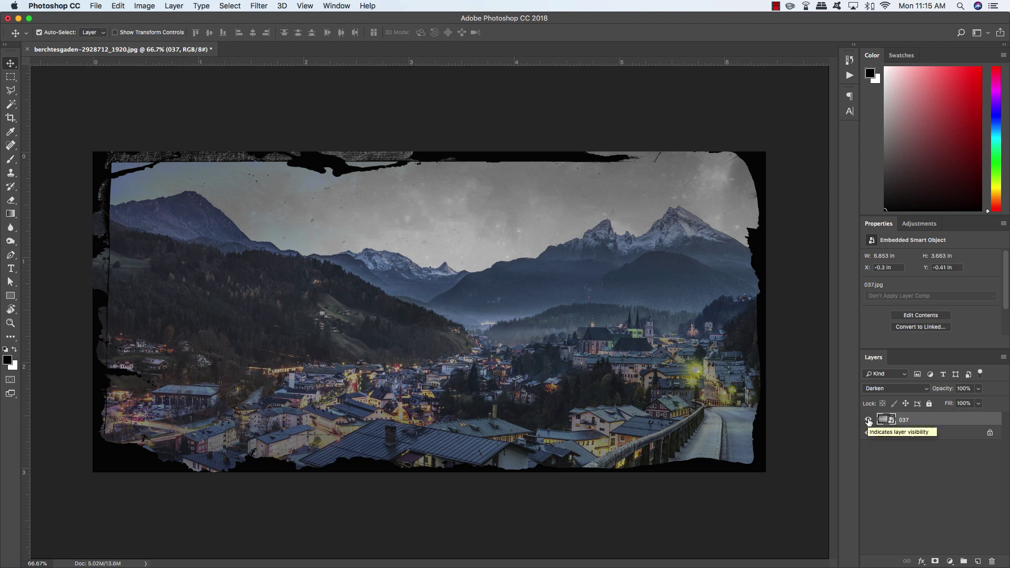
Add a blue Color Overlay (#0b0fac) to layer 037 and check it with and without
double_click(996, 423)
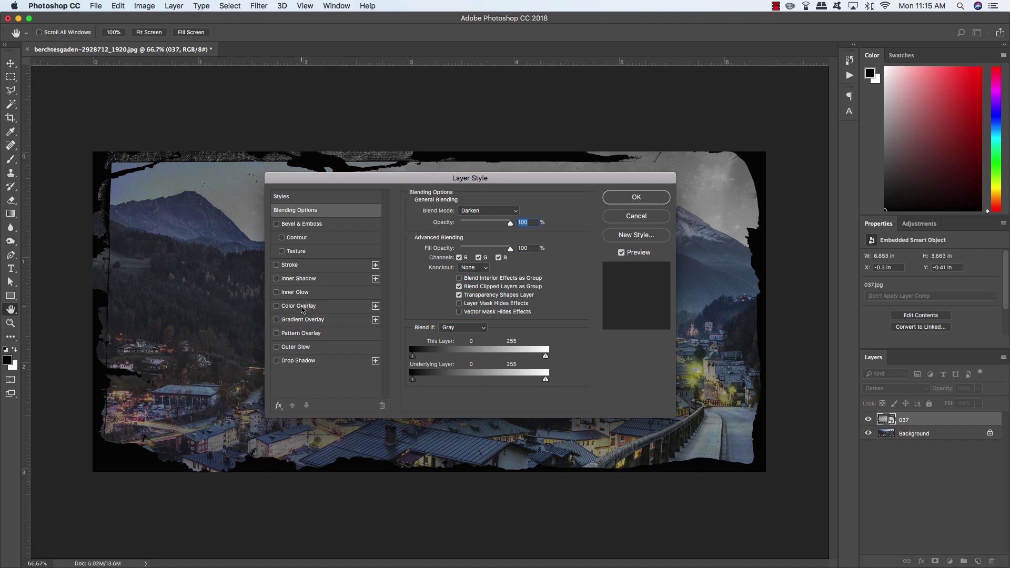
click(300, 306)
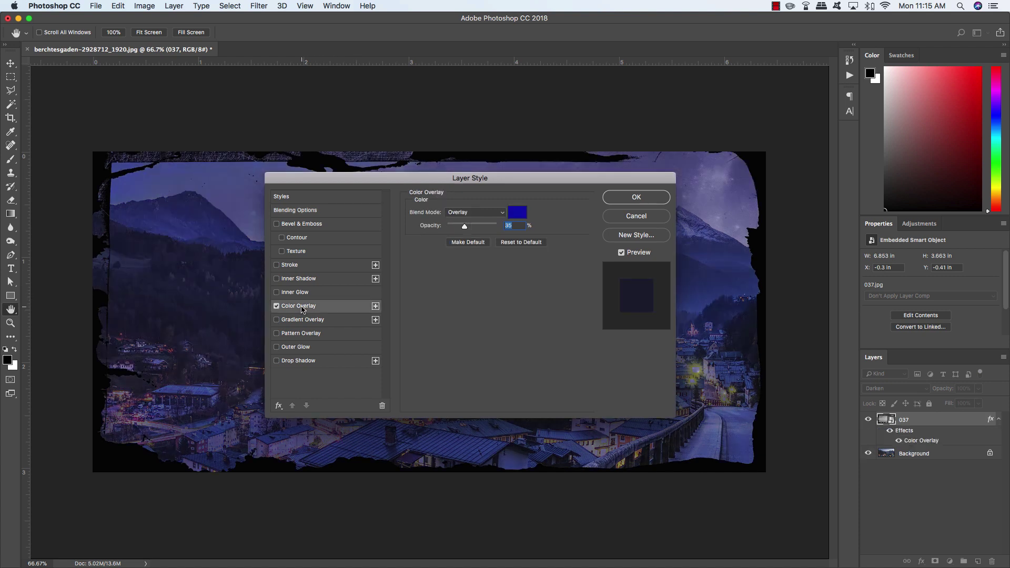
click(518, 213)
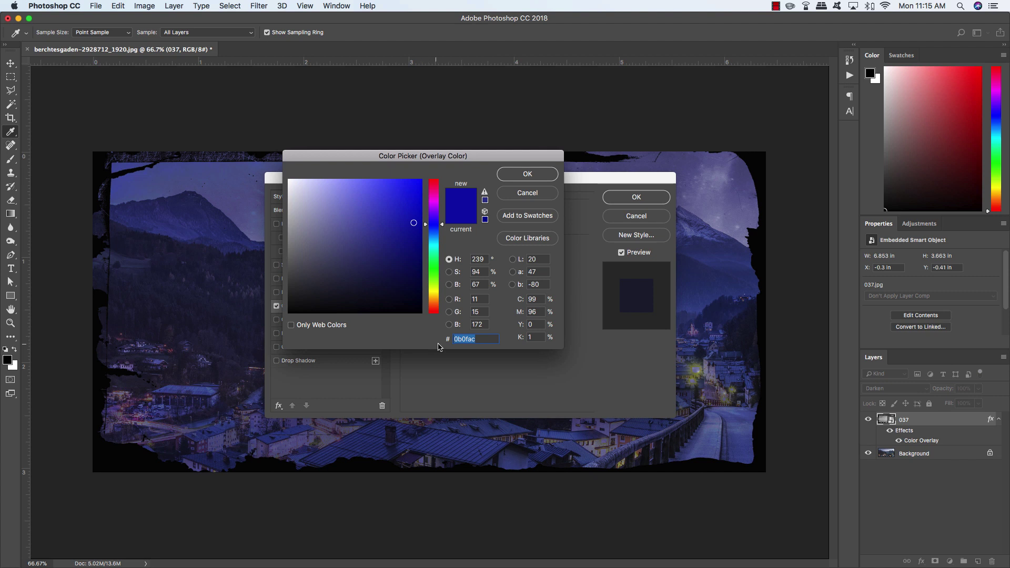
click(519, 174)
click(636, 198)
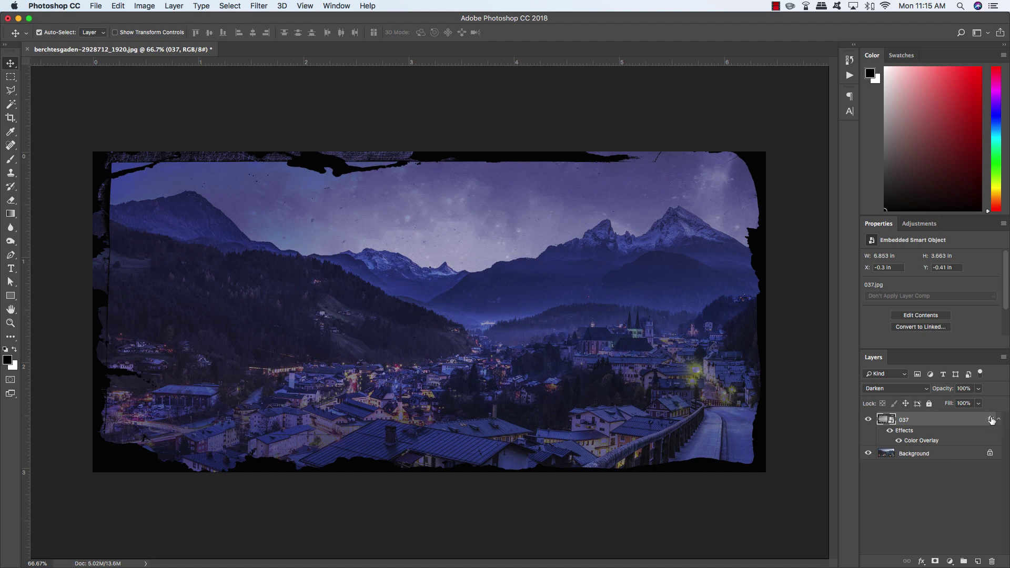
click(899, 441)
click(898, 441)
click(899, 441)
click(899, 442)
click(899, 441)
click(899, 441)
click(899, 441)
click(899, 441)
click(998, 419)
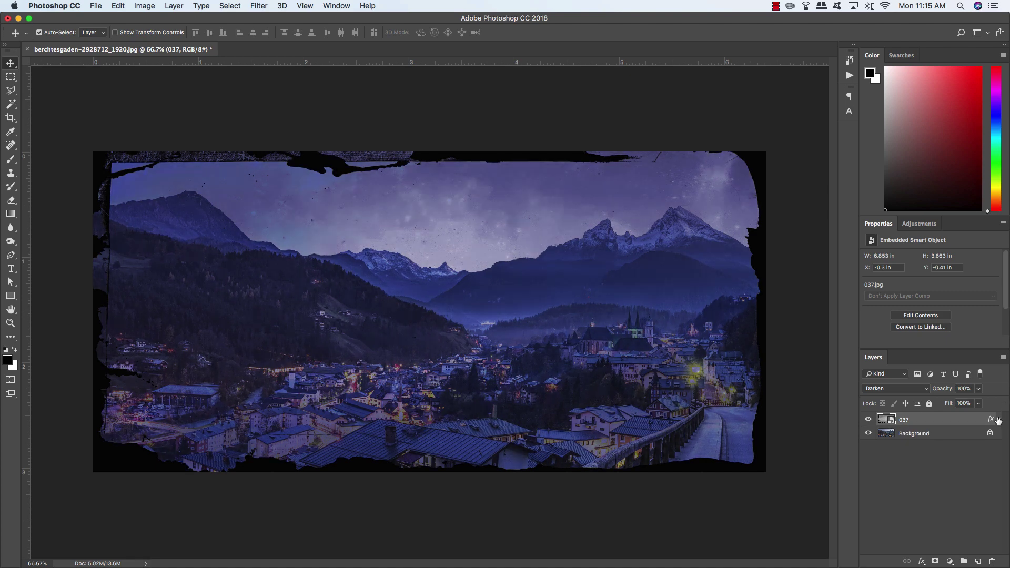
Add a Gradient Map adjustment clipped to the 037 layer and open its gradient editor
click(949, 561)
click(953, 532)
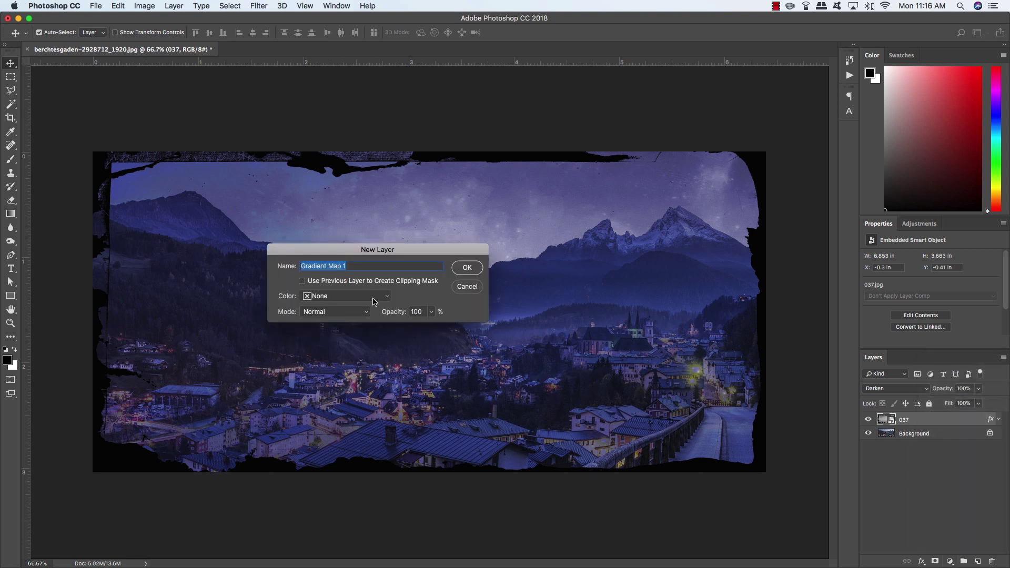
click(310, 283)
click(467, 268)
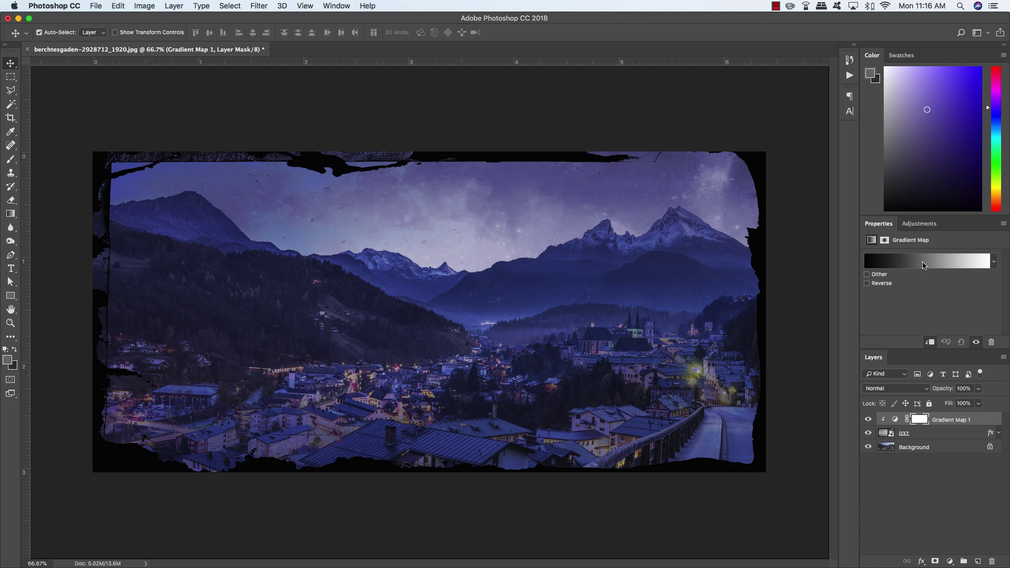
click(924, 266)
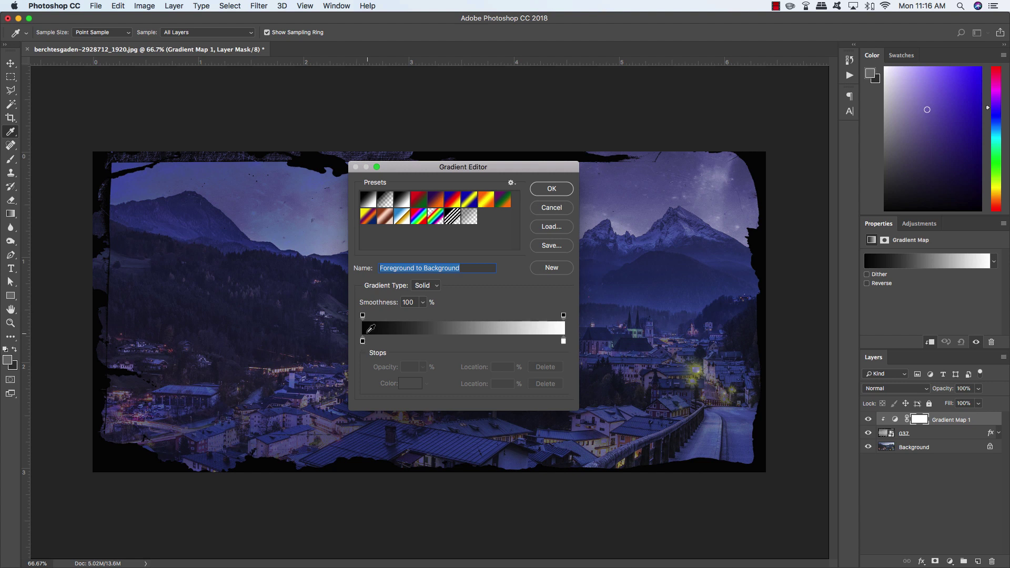
Set the gradient's left colour stop to dark blue #2d2d5f
click(363, 316)
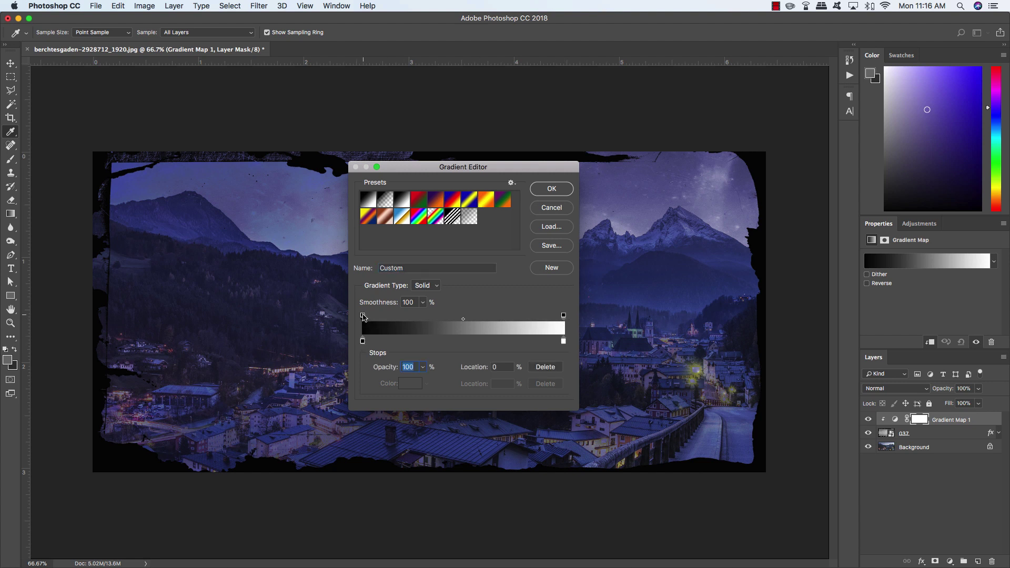
click(563, 316)
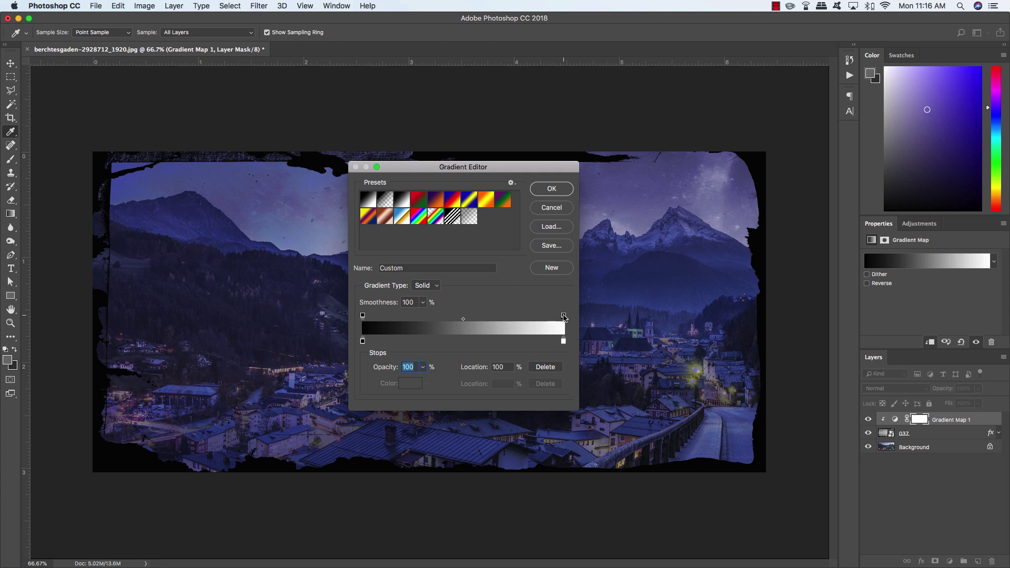
click(363, 342)
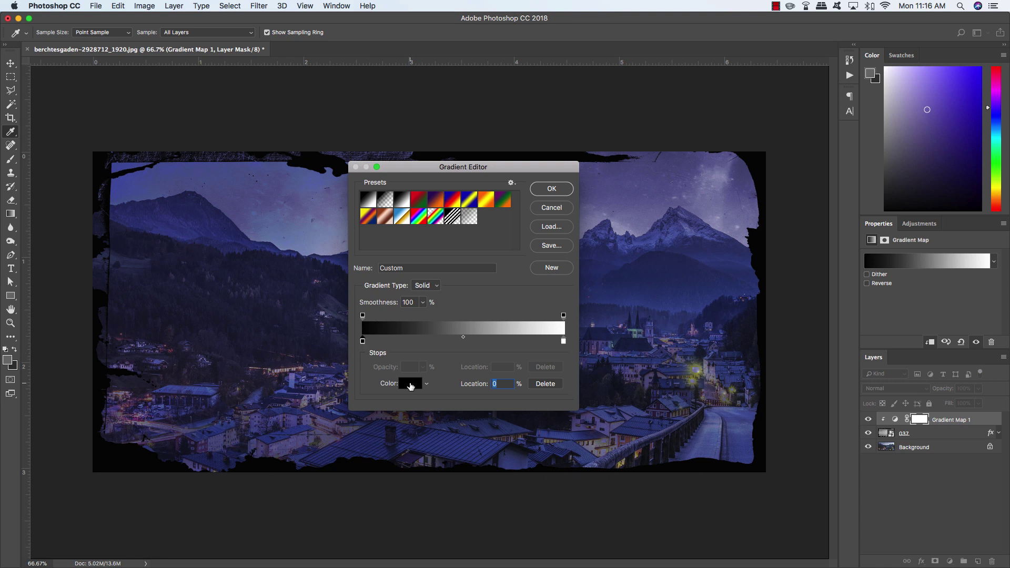
click(410, 384)
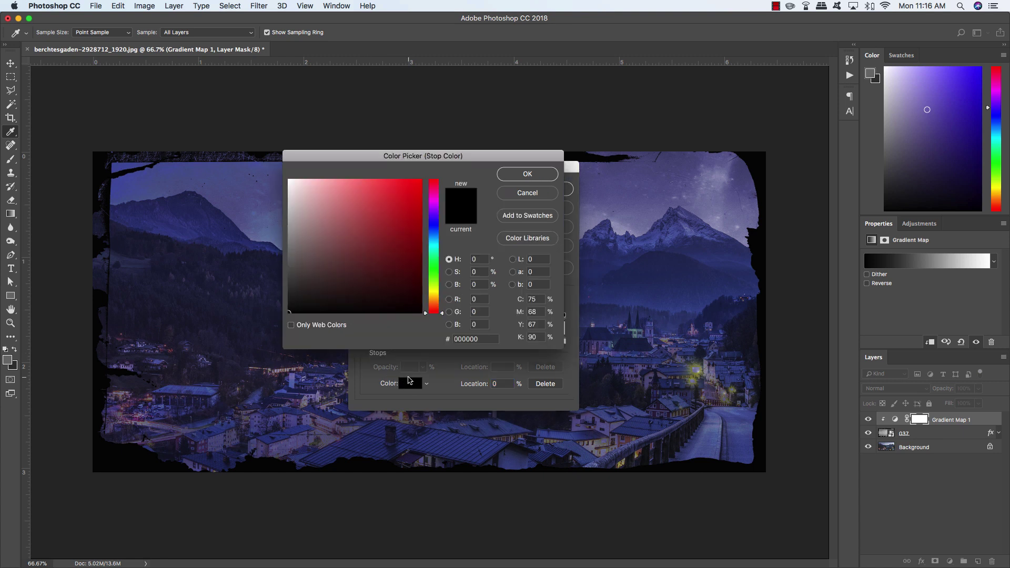
click(470, 338)
text(2d2d5f)
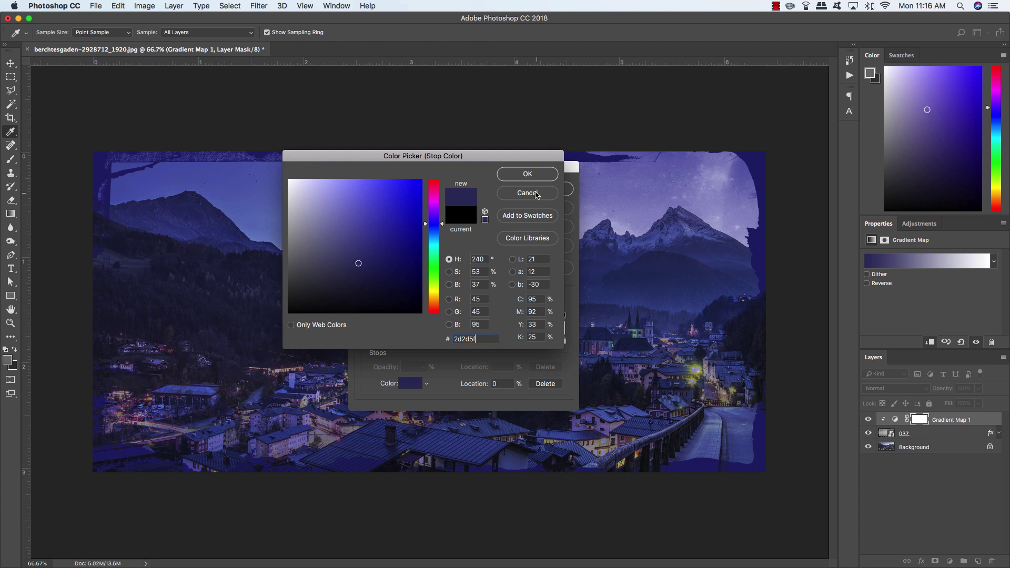
click(526, 174)
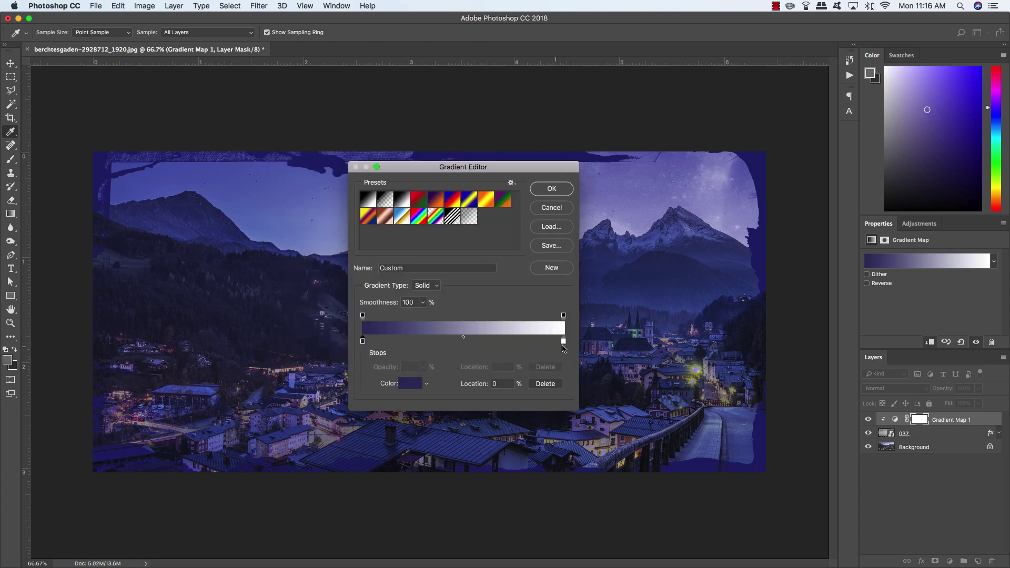
Set the right colour stop to blue-violet #7264b3 and apply the gradient map
double_click(563, 342)
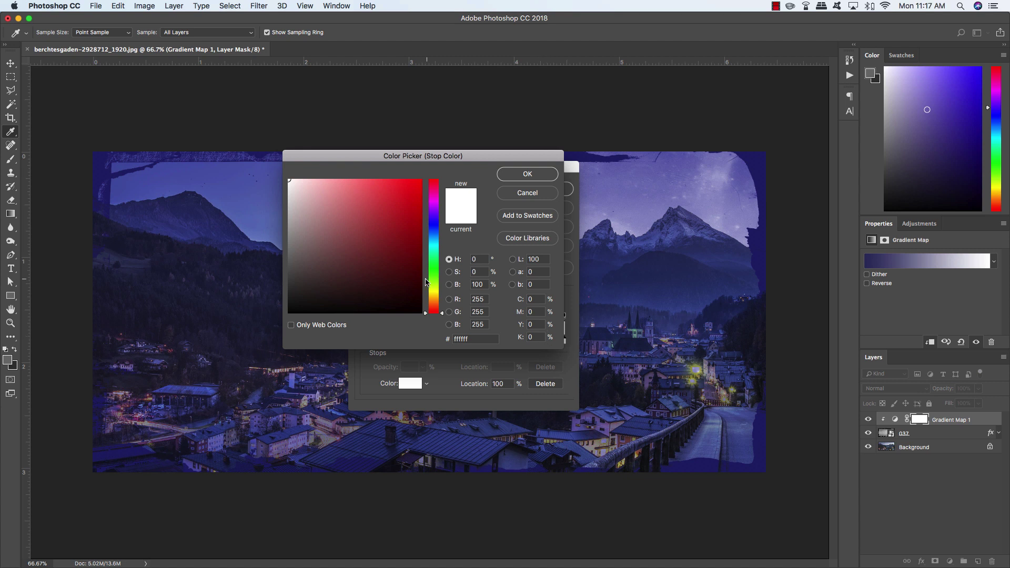
key(super+a)
text(726)
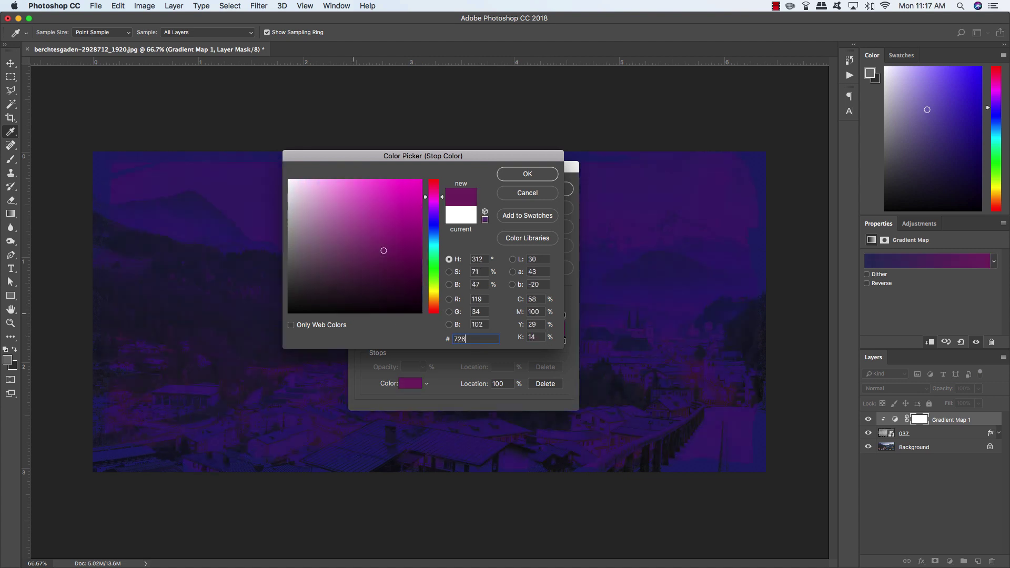
text(4b3)
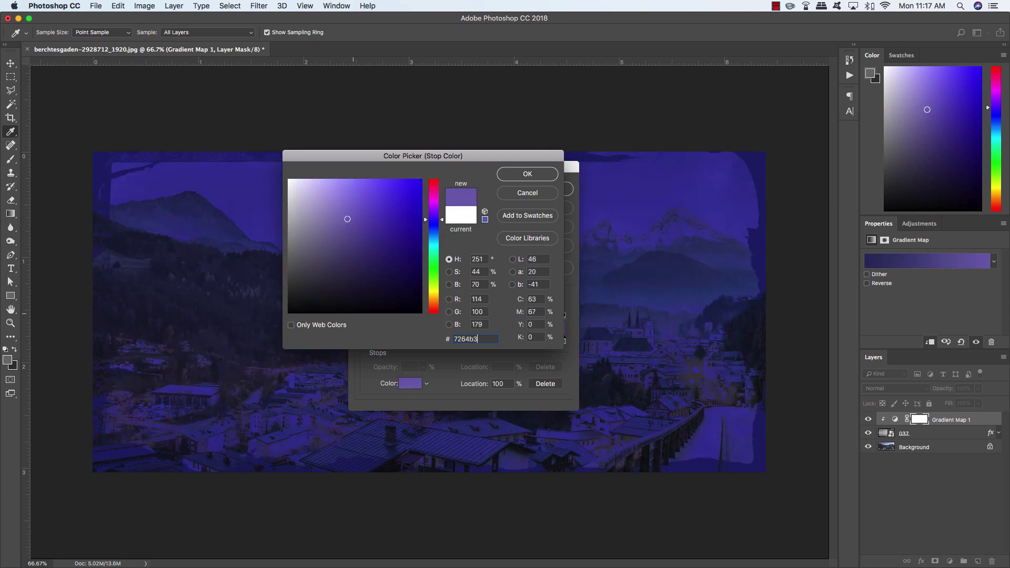
click(535, 175)
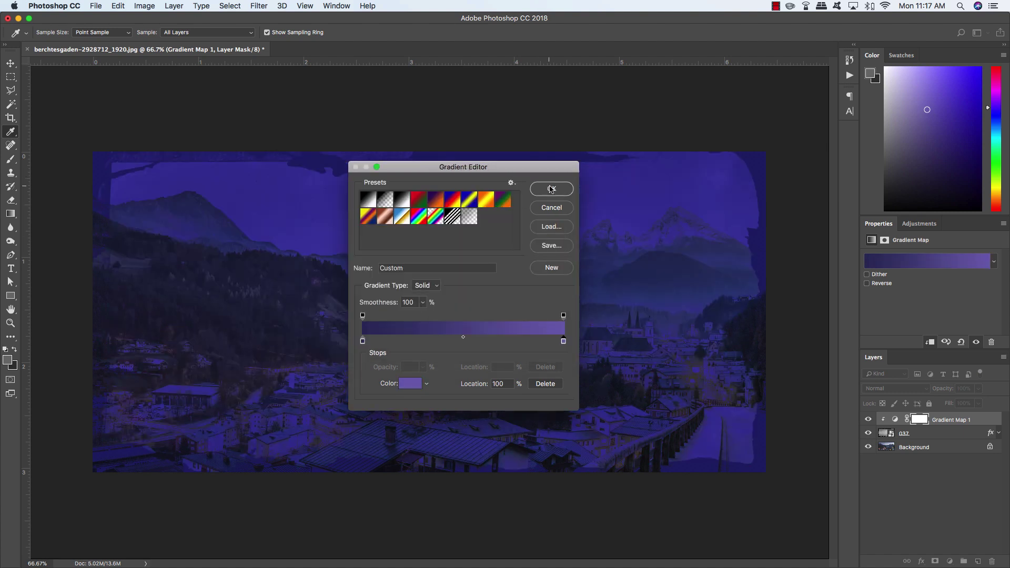
click(551, 190)
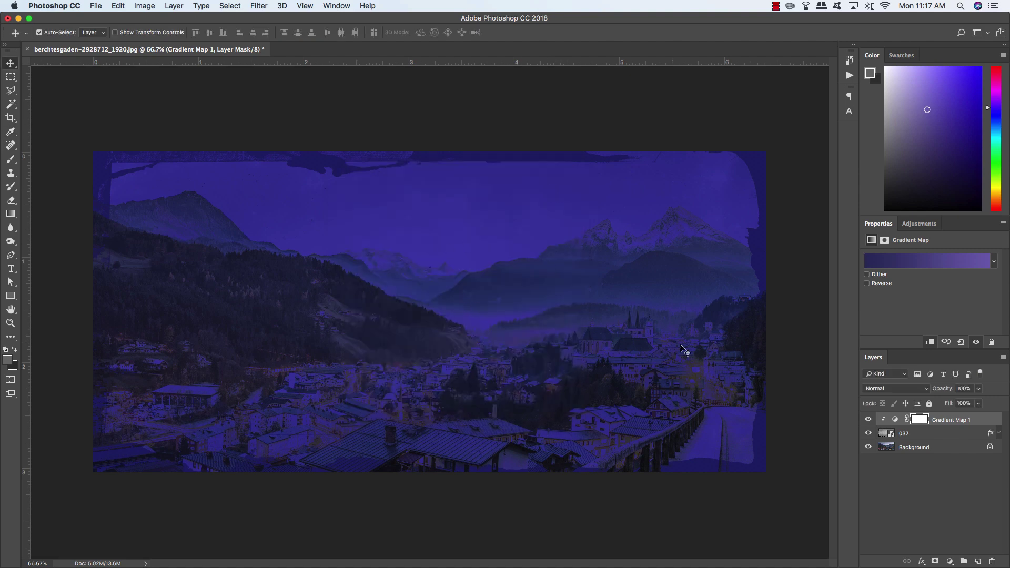
Split Gradient Map 1's Blend If sliders to 0/83 for This Layer and 55/255 for Underlying Layer
double_click(997, 421)
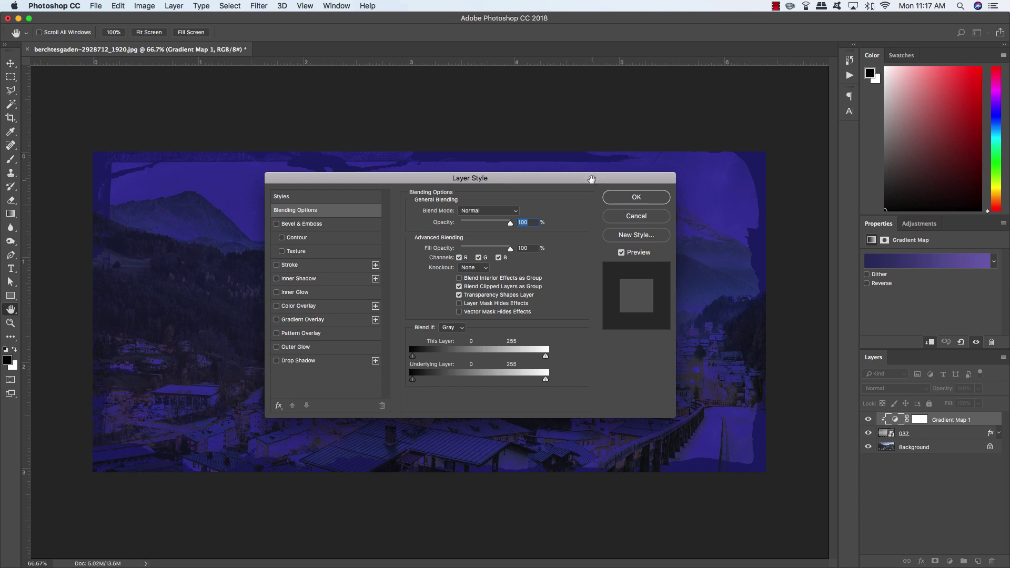
drag(591, 178, 538, 169)
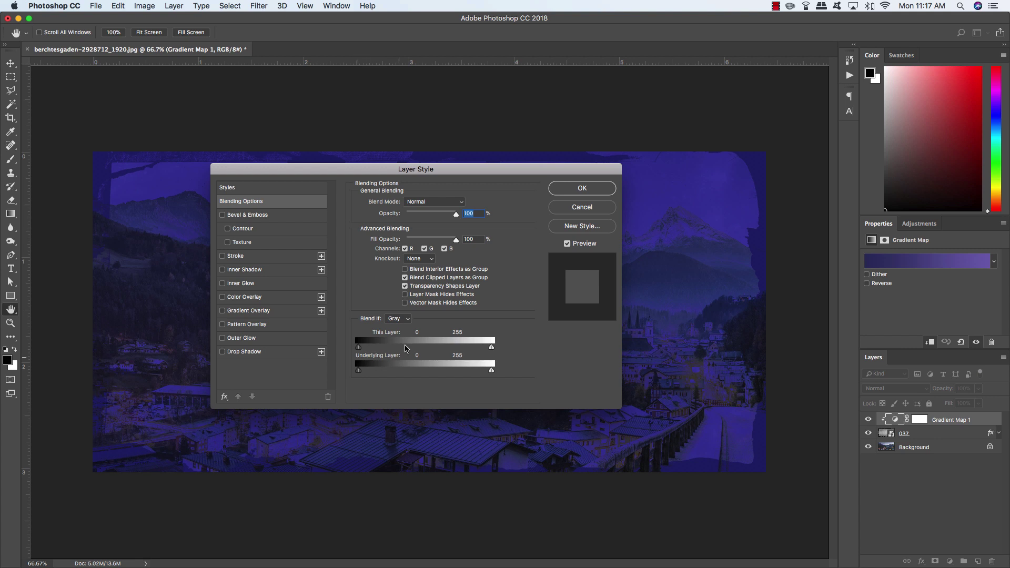
drag(306, 171, 286, 190)
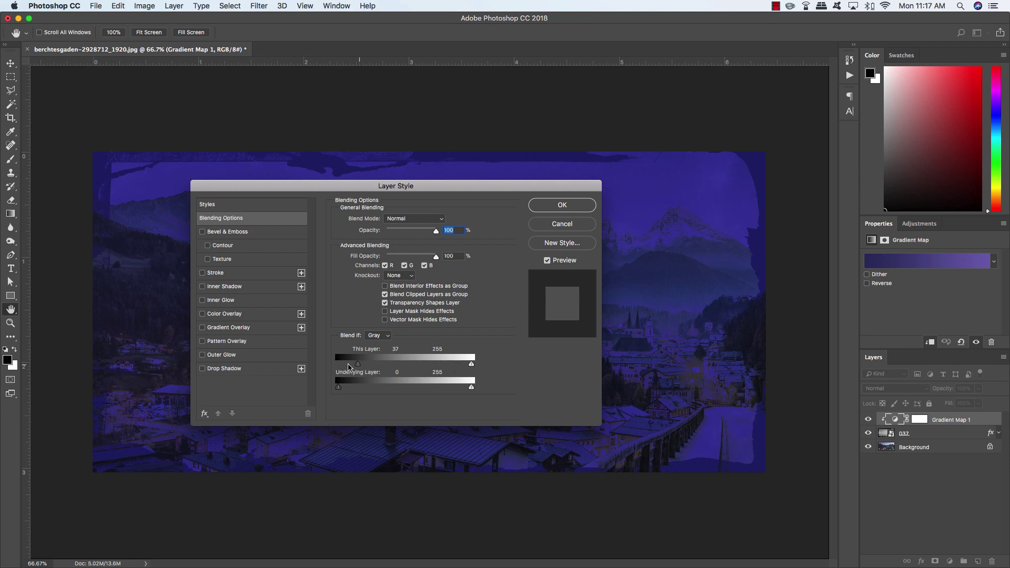
mouse_move(338, 364)
mouse_down()
mouse_move(411, 366)
mouse_move(332, 367)
mouse_up()
key(alt)
drag(339, 366, 382, 366)
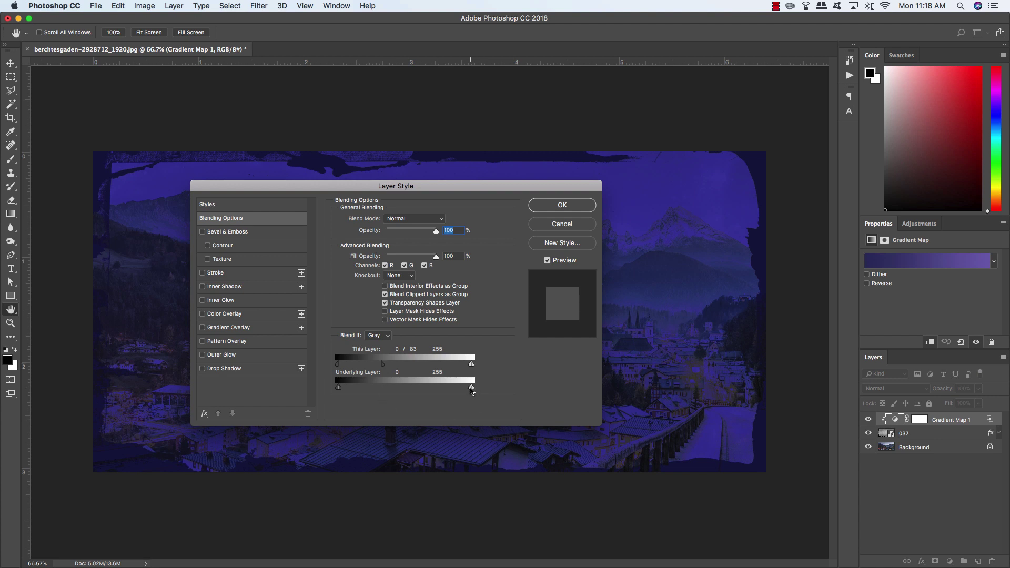
key(alt)
drag(471, 390, 371, 388)
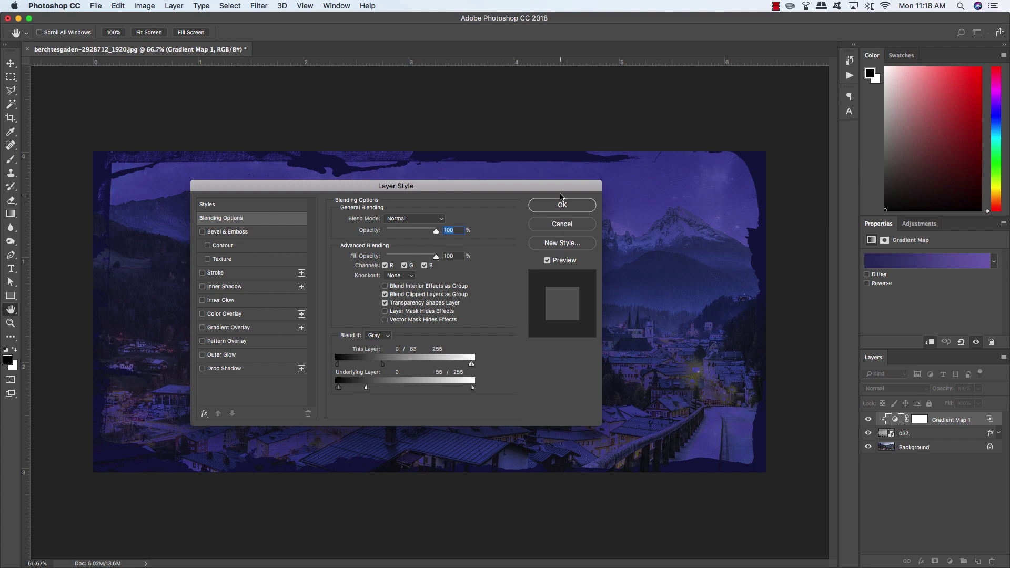
Compare the image with and without the blend effect, then confirm the blending options
drag(561, 190, 792, 413)
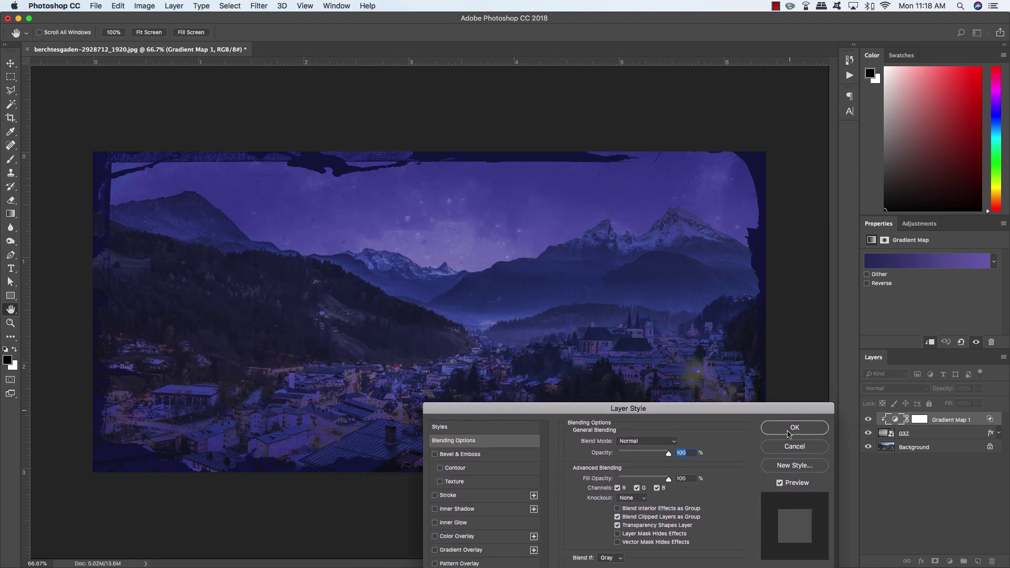
click(780, 483)
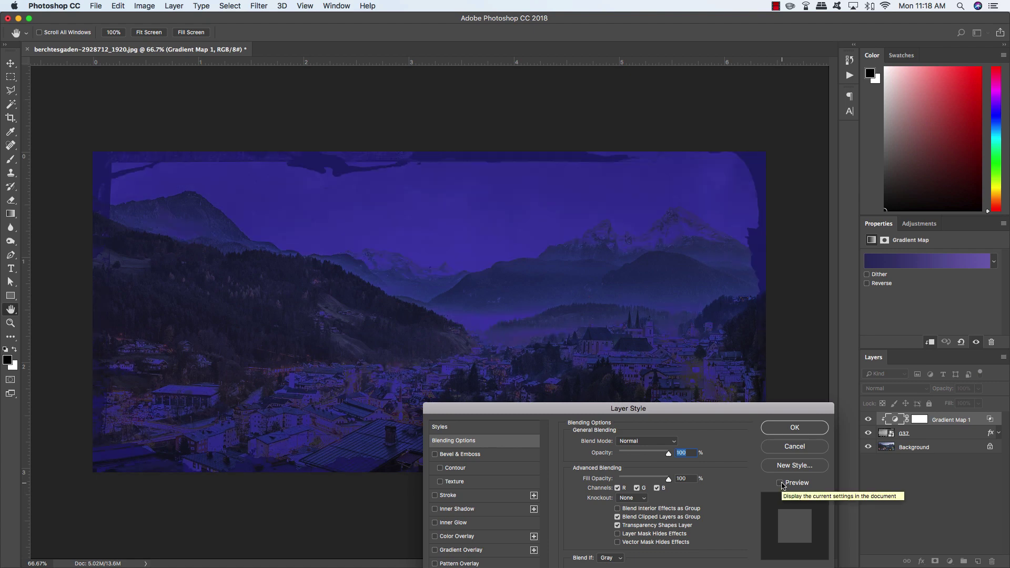
click(780, 484)
click(781, 483)
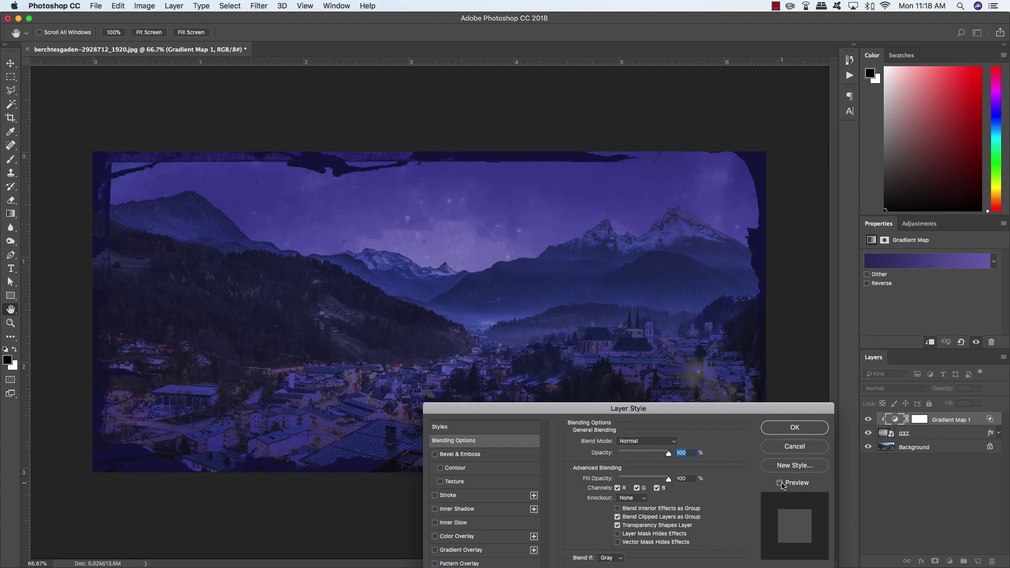
click(780, 484)
click(781, 483)
click(780, 483)
click(781, 483)
drag(737, 415, 562, 248)
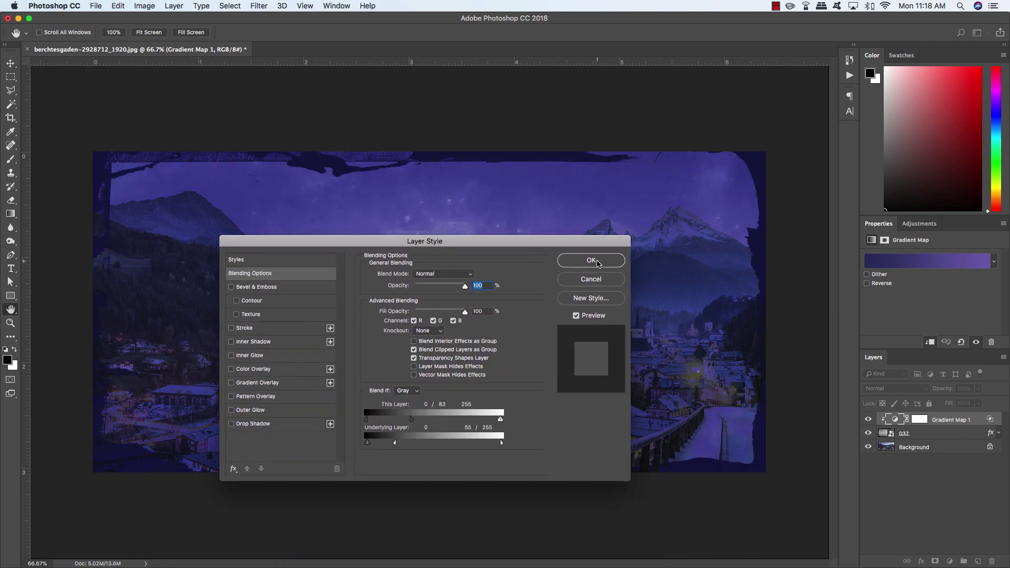
click(591, 260)
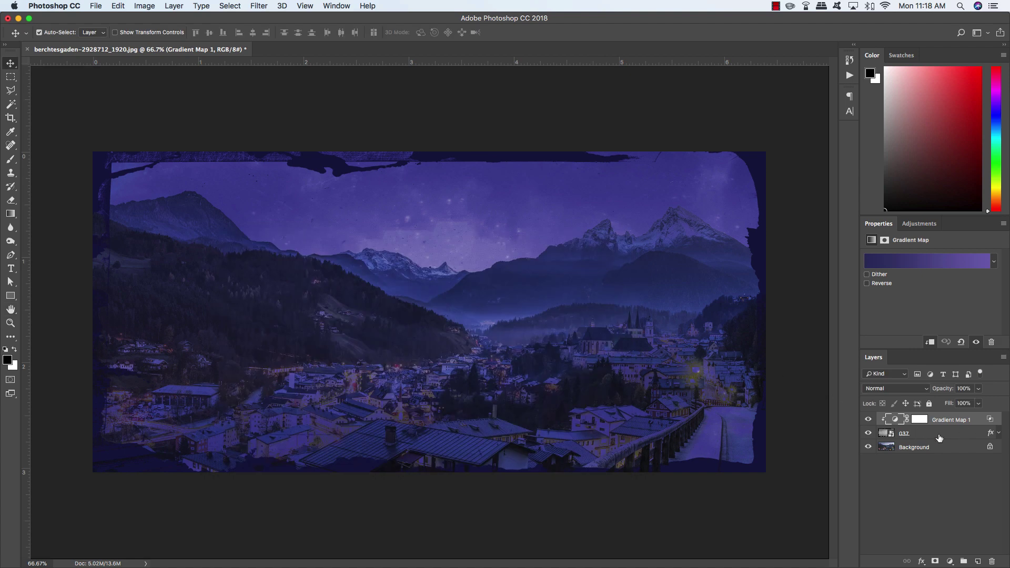
Place 016.jpg as an embedded layer, enlarge it to fill the canvas and shift it upward
click(95, 5)
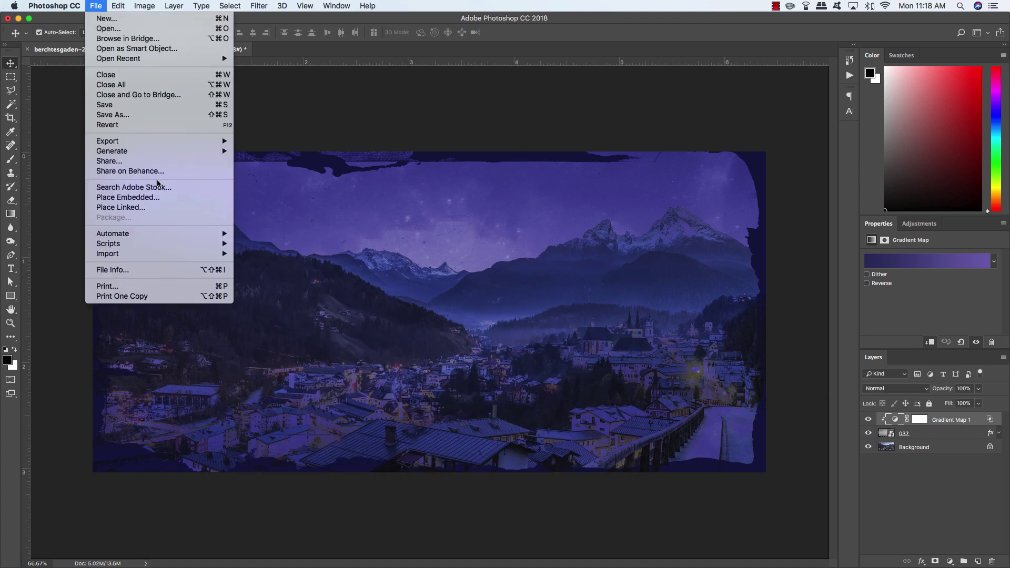
click(152, 197)
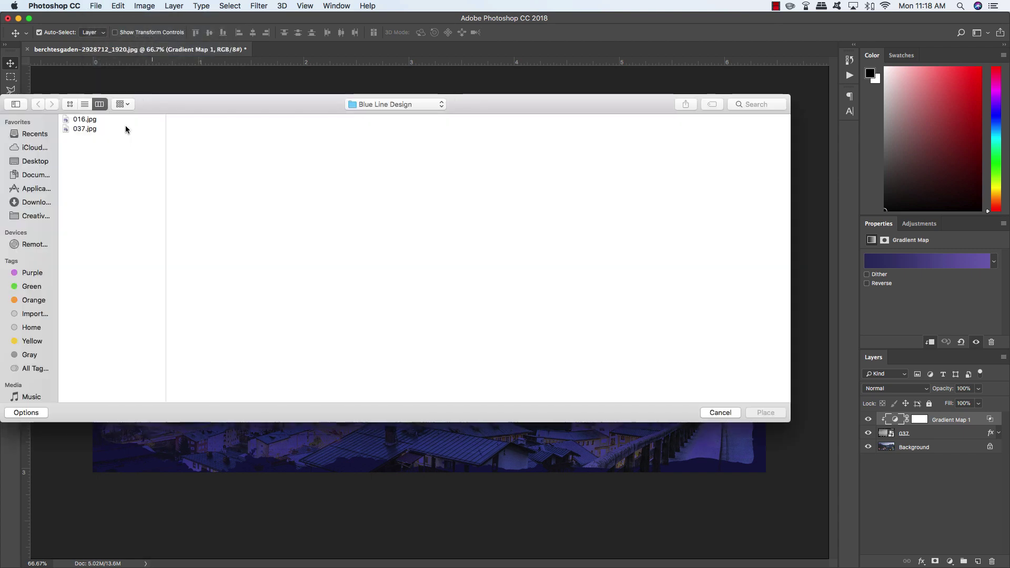
click(115, 120)
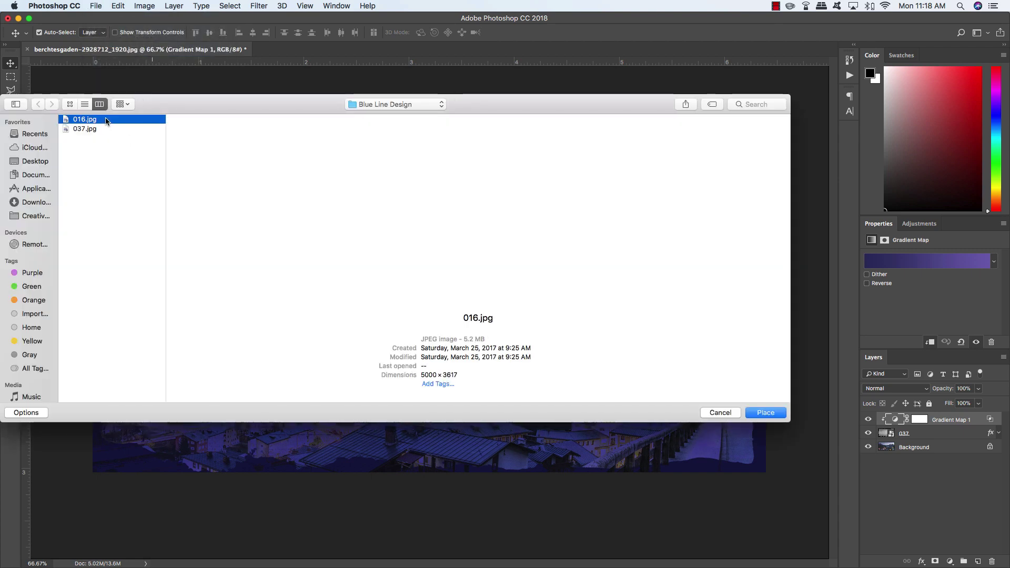
click(764, 413)
drag(650, 154, 863, 25)
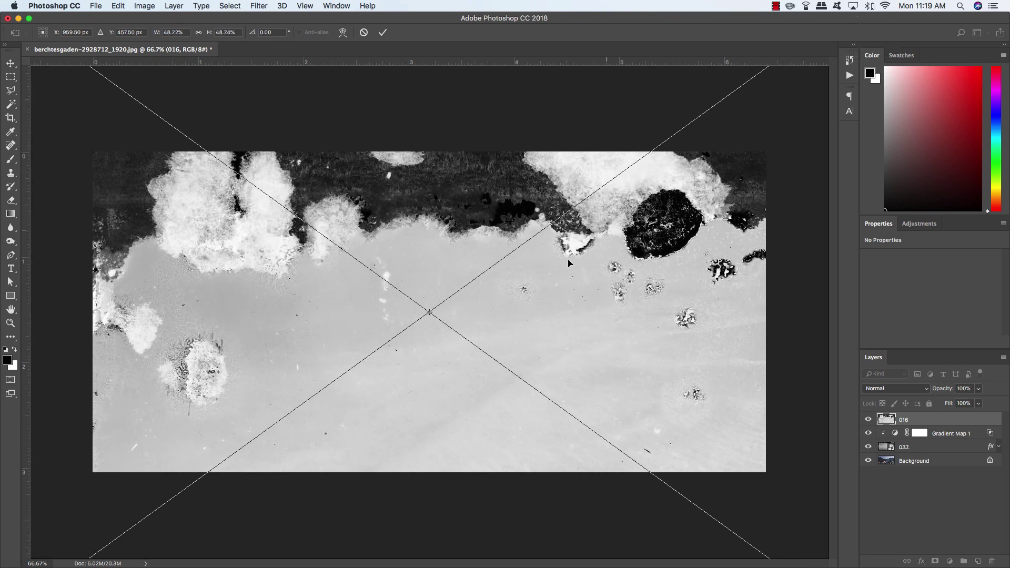
drag(518, 431, 514, 350)
Commit the 016 texture's transform and set its blend mode to Color Dodge
key(Return)
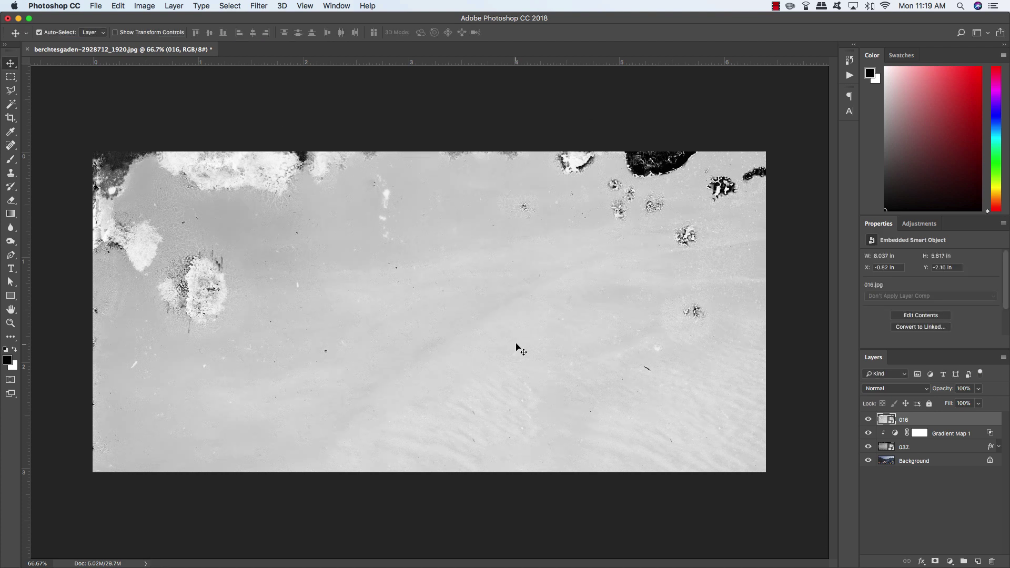
click(888, 389)
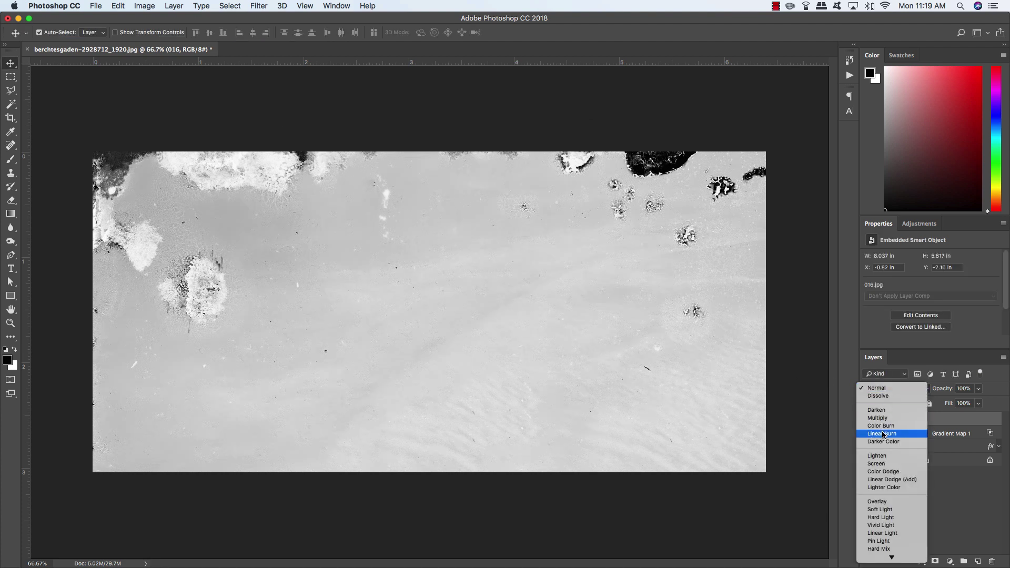
click(883, 471)
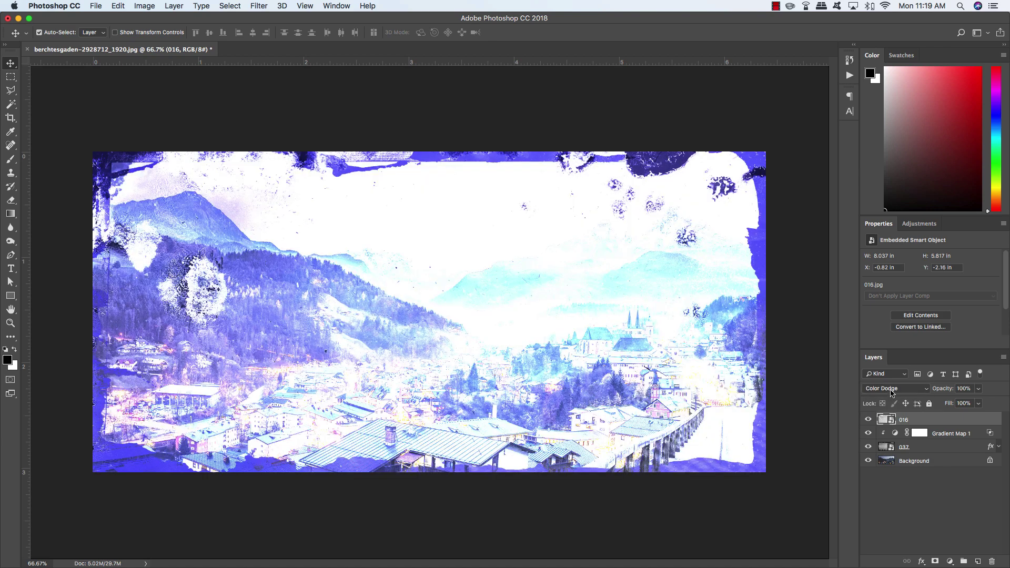
click(896, 390)
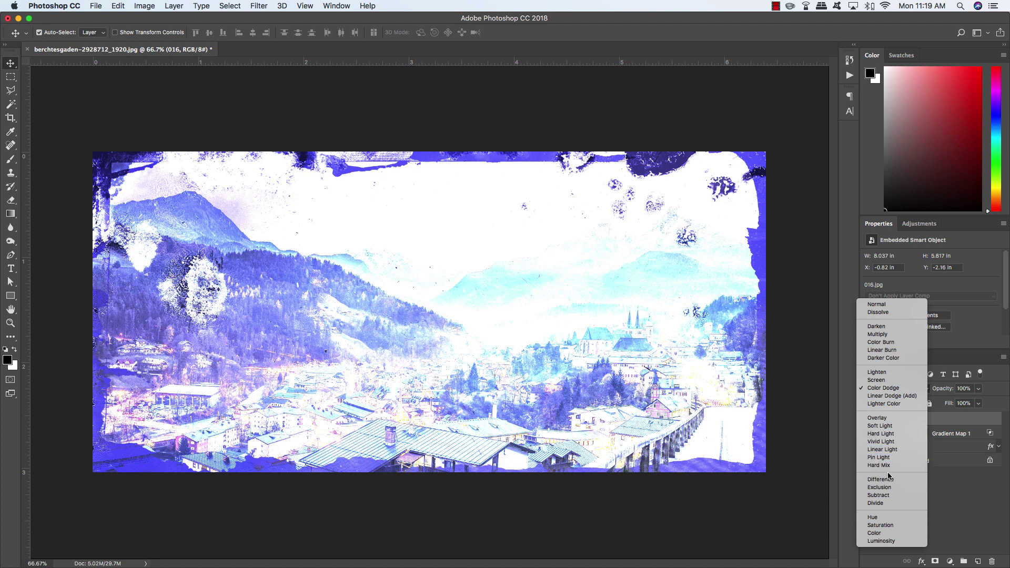
click(960, 421)
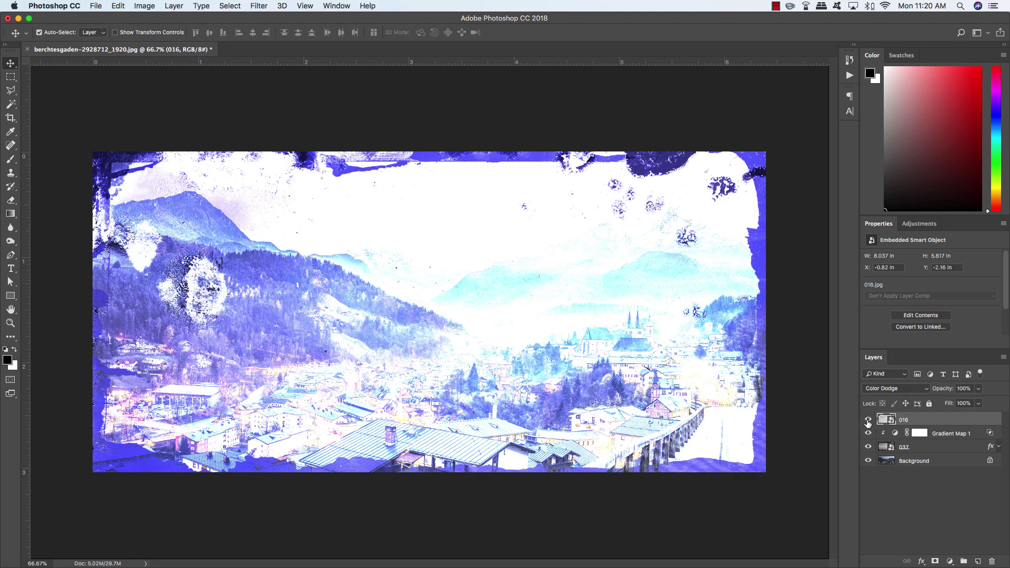
Compare the 016 texture on and off, then add a Levels adjustment clipped to it
click(867, 420)
click(868, 420)
click(867, 420)
click(868, 420)
click(950, 562)
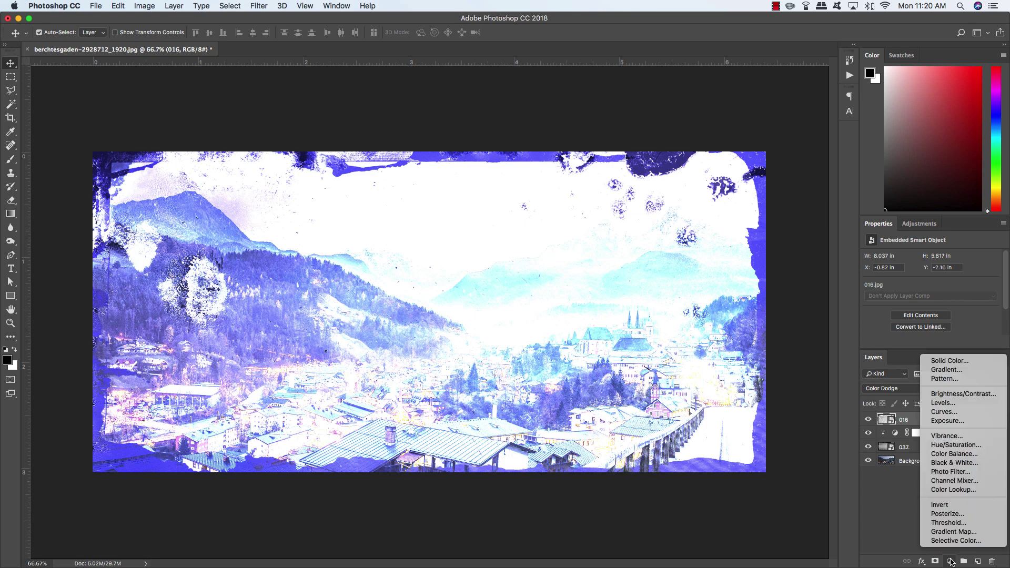
alt+click(940, 403)
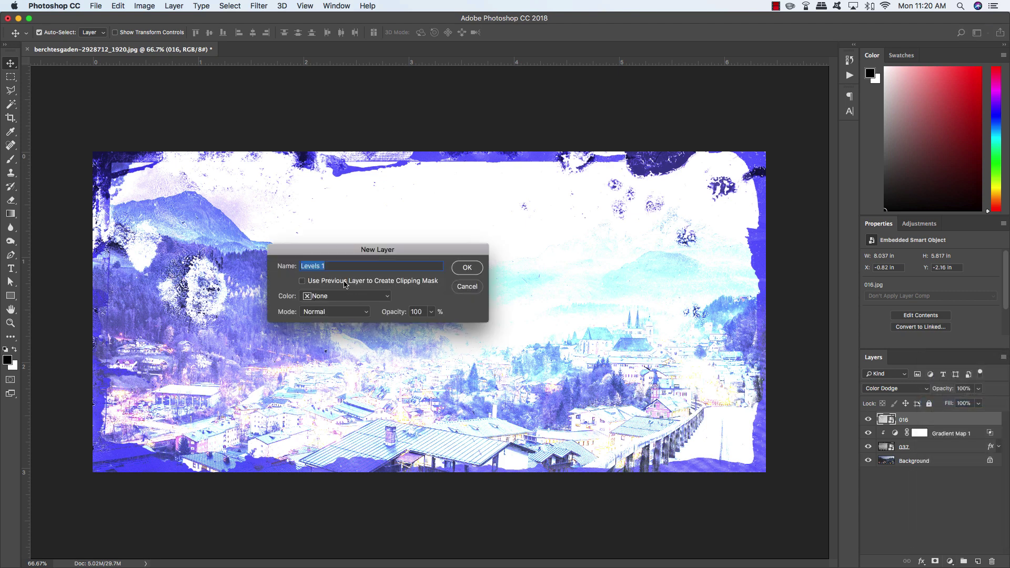
click(320, 284)
click(467, 268)
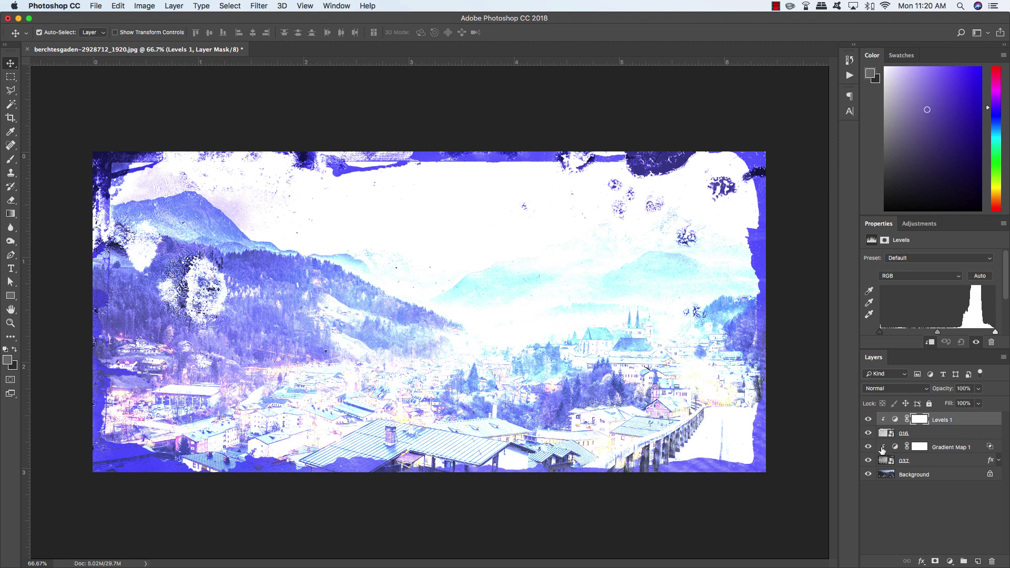
Raise the Levels 1 black input to about 190, comparing the grunge before and after
click(868, 419)
click(868, 419)
click(909, 436)
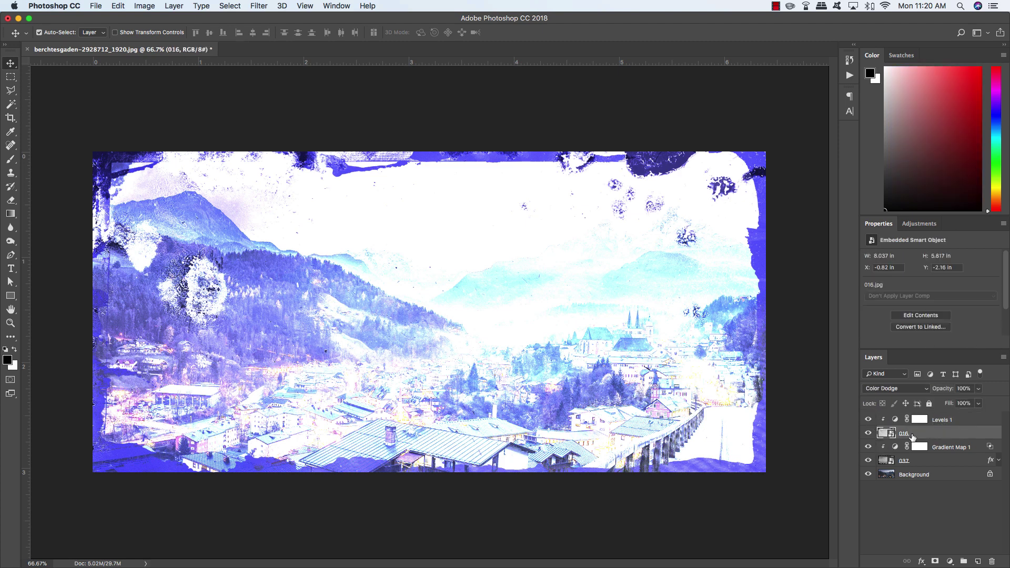
click(937, 421)
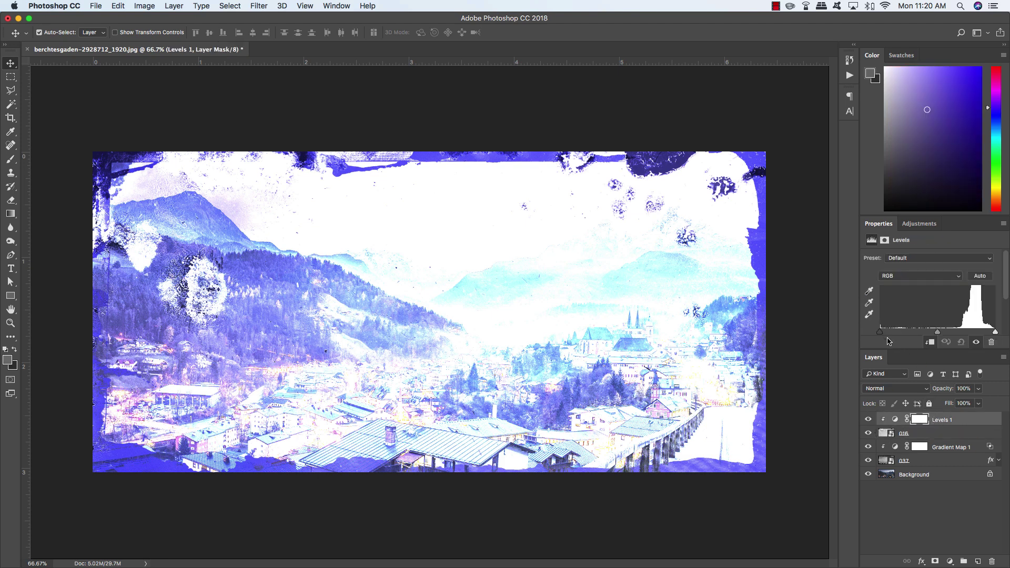
drag(887, 344, 890, 414)
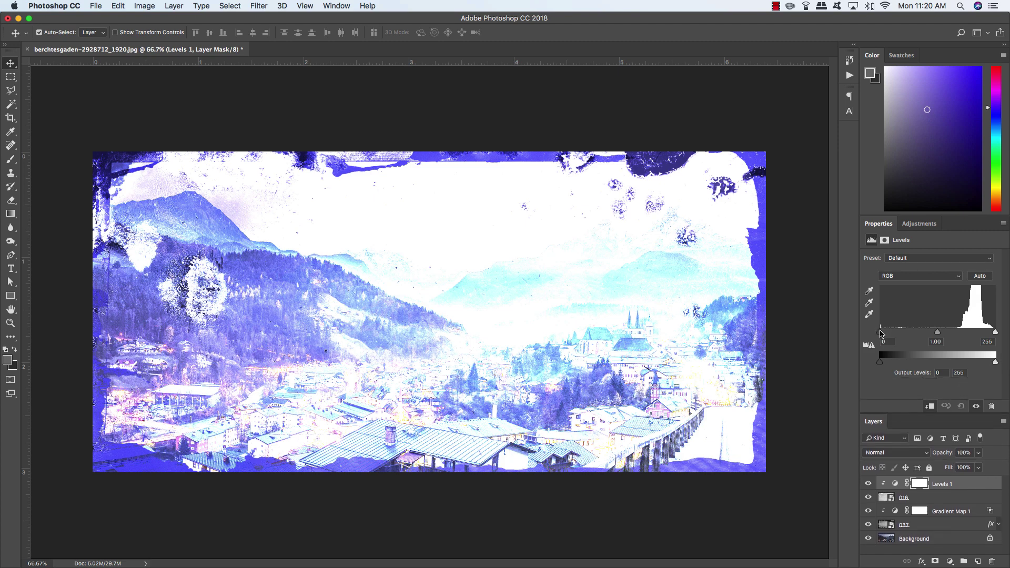
drag(881, 332, 966, 329)
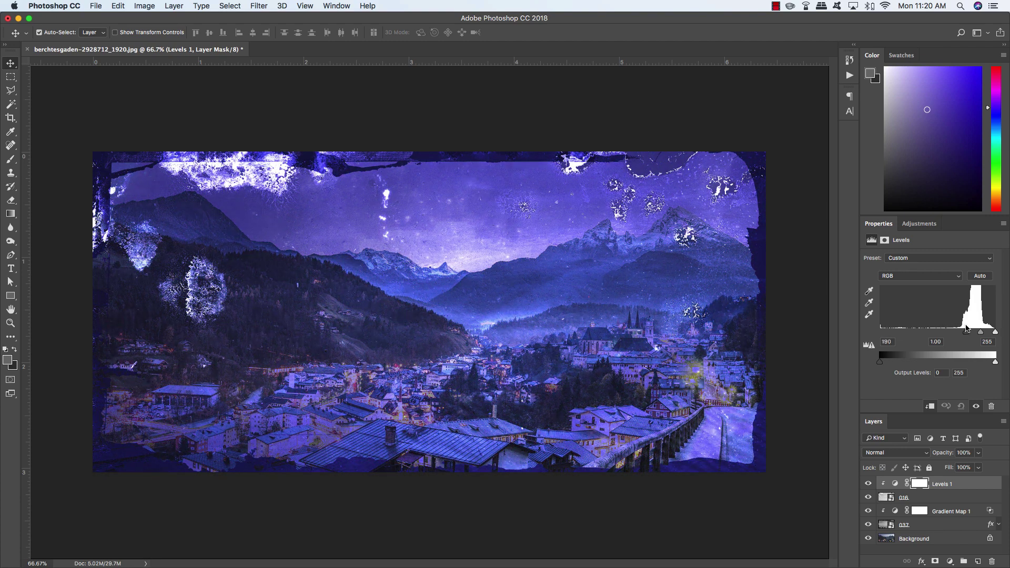
click(869, 484)
click(868, 484)
click(868, 484)
click(868, 484)
click(868, 484)
click(868, 484)
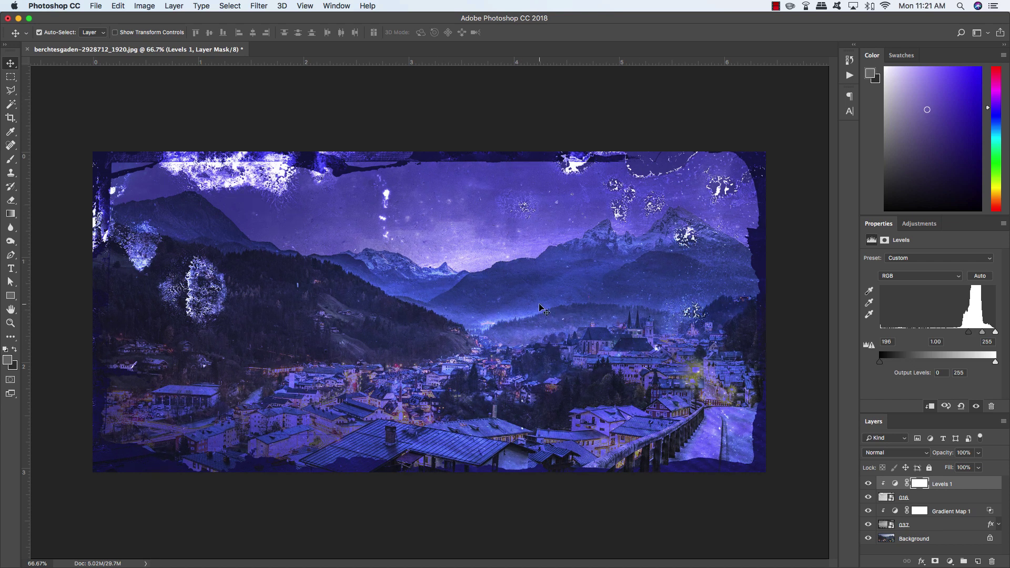
click(920, 498)
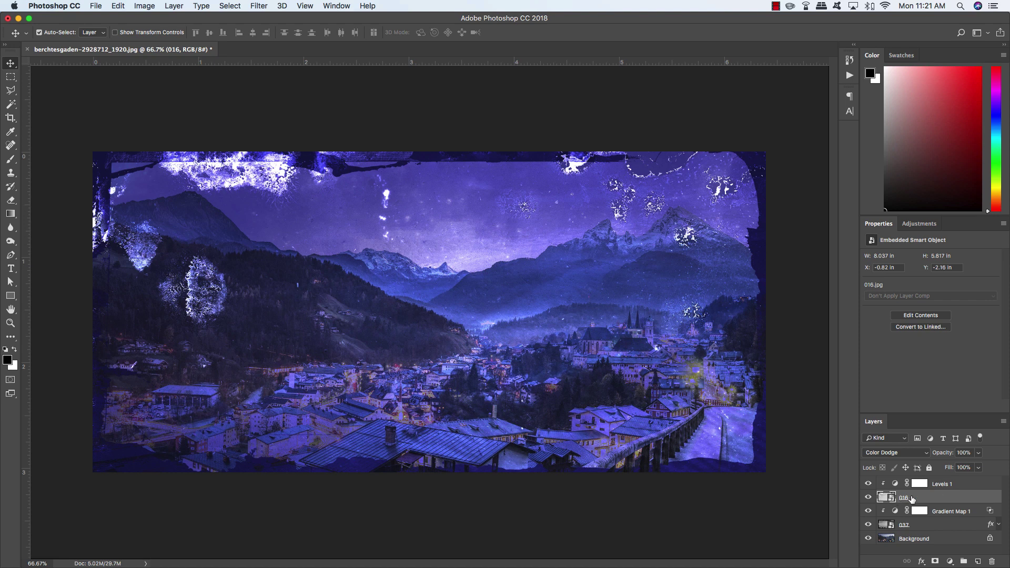
click(943, 484)
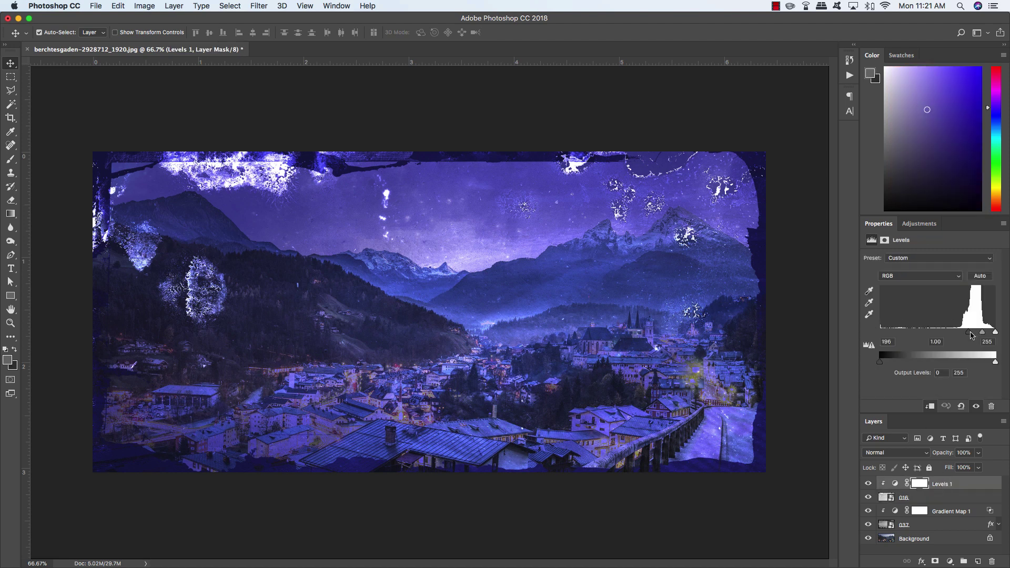
drag(969, 335, 967, 335)
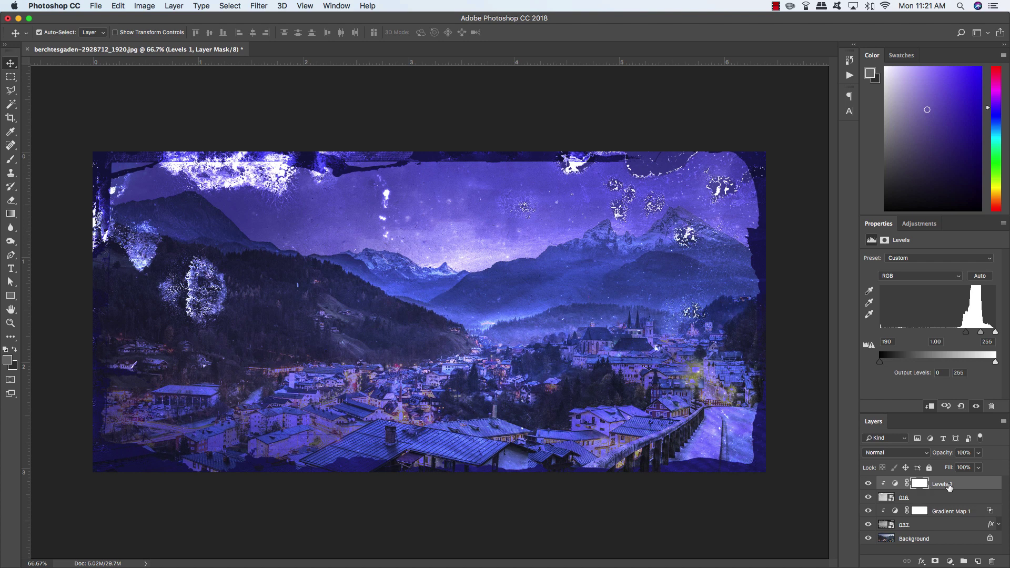
Add a Black & White adjustment layer on top and set it to Soft Light blending
double_click(877, 227)
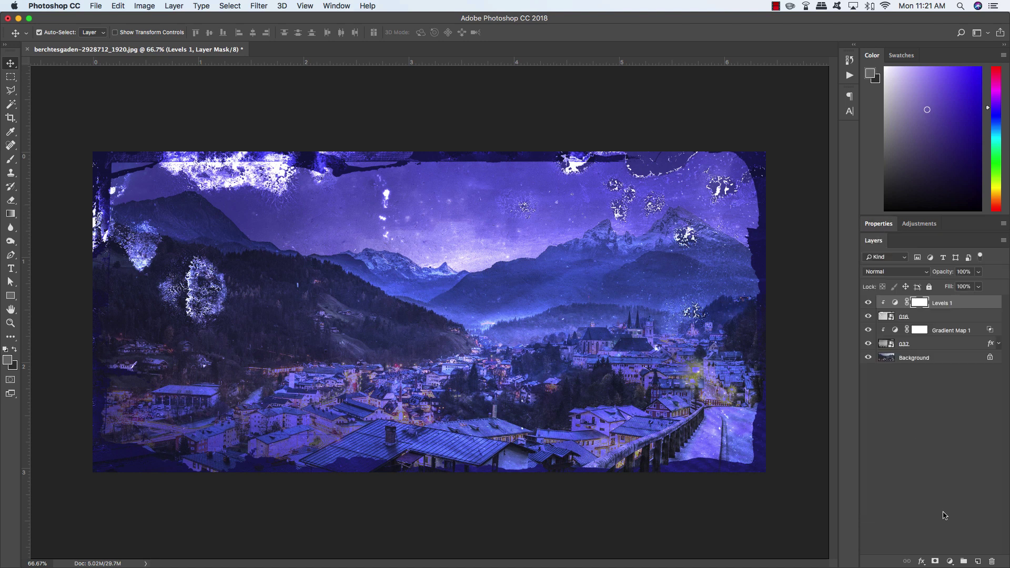
click(950, 561)
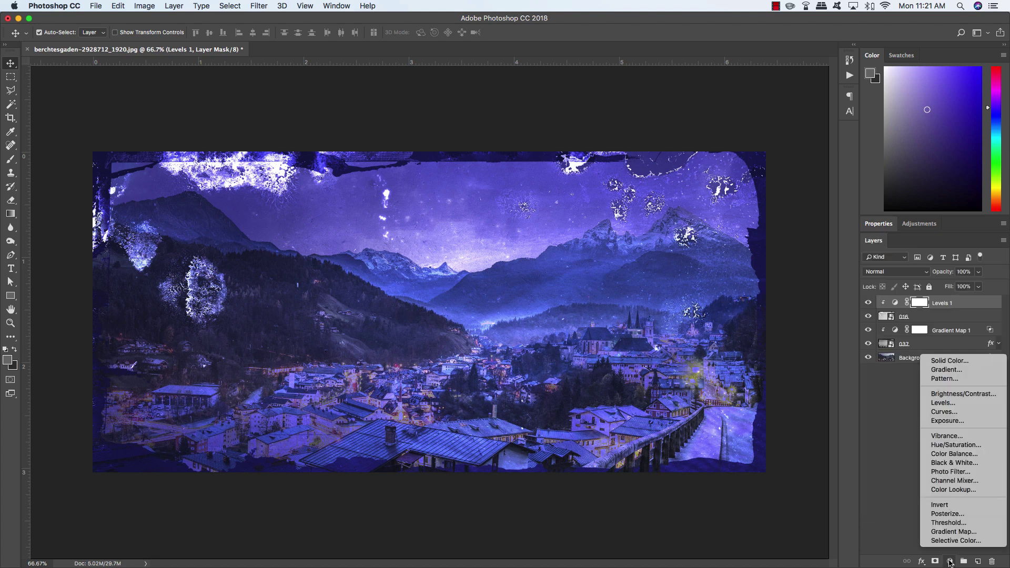
click(946, 463)
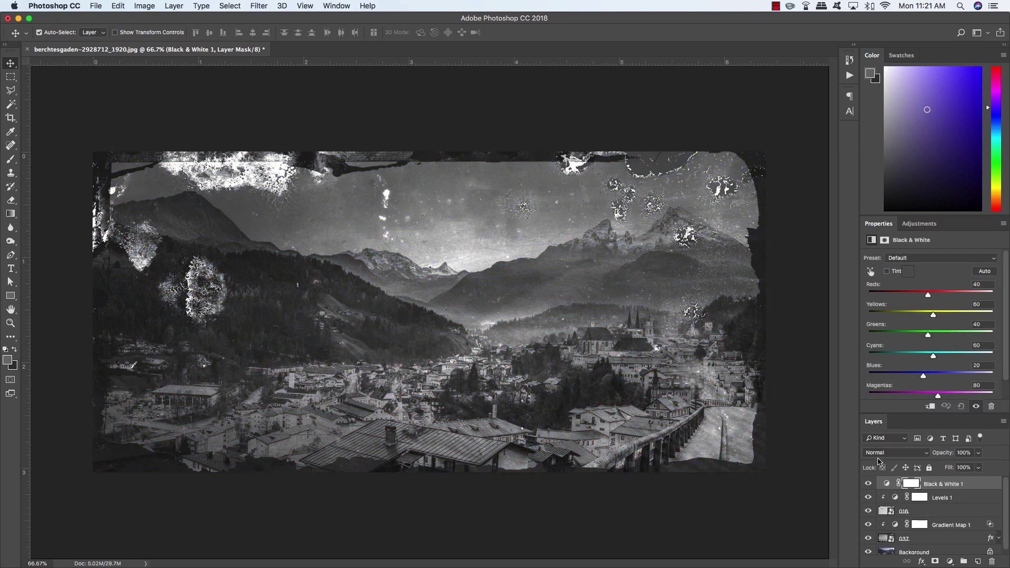
click(877, 458)
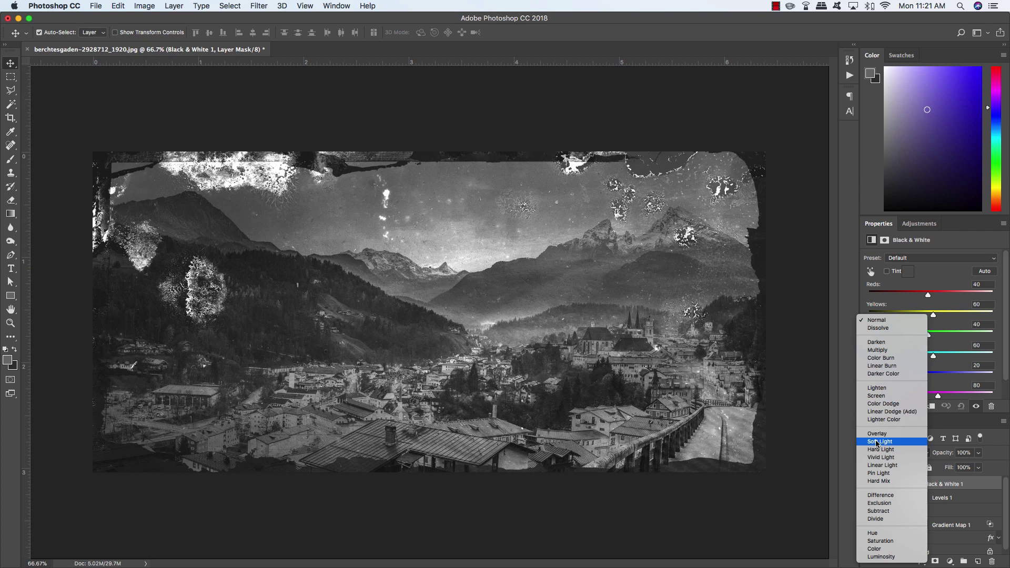
click(899, 443)
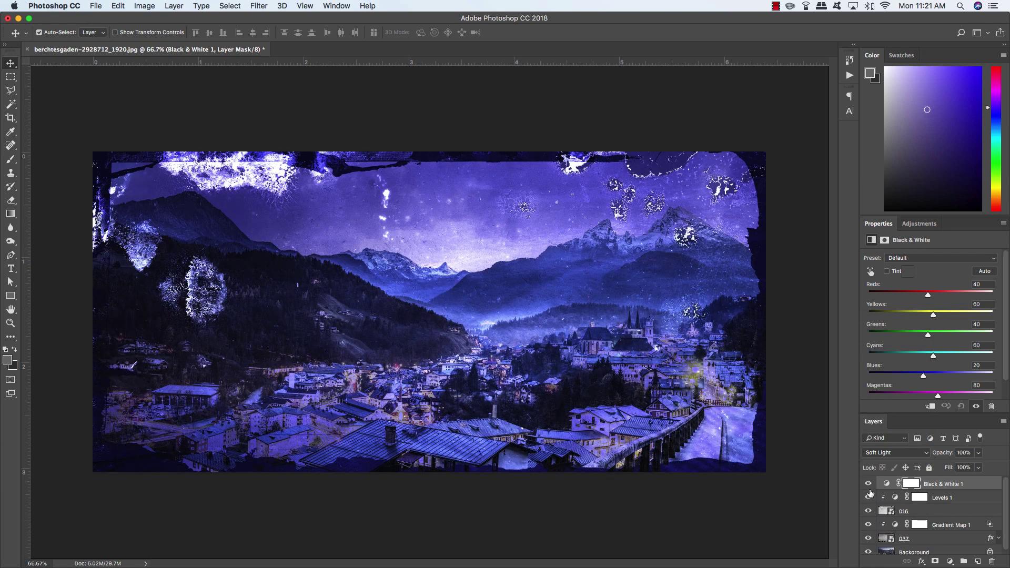
click(869, 484)
click(869, 484)
click(869, 484)
click(869, 484)
Lower Black & White 1 opacity to 50% and resize the panels to enlarge the layer list
click(978, 453)
drag(978, 466, 955, 467)
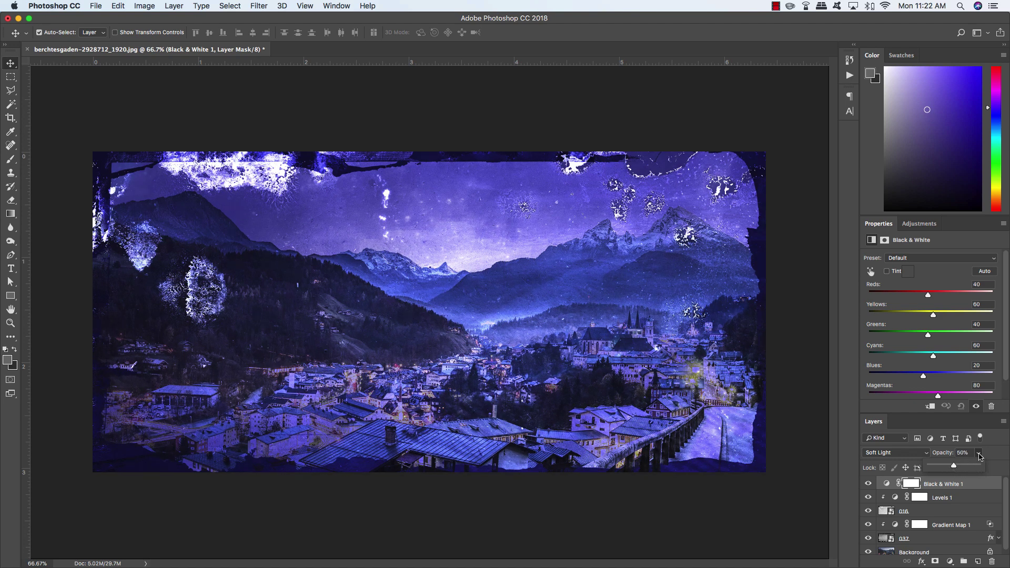
click(979, 455)
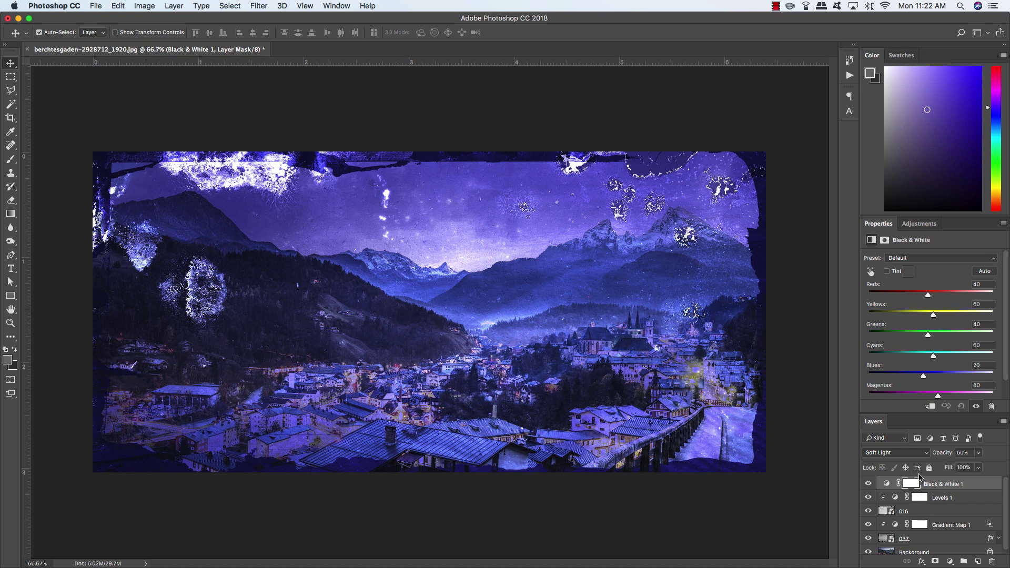
click(868, 484)
click(868, 484)
drag(879, 214, 879, 137)
drag(894, 413, 890, 338)
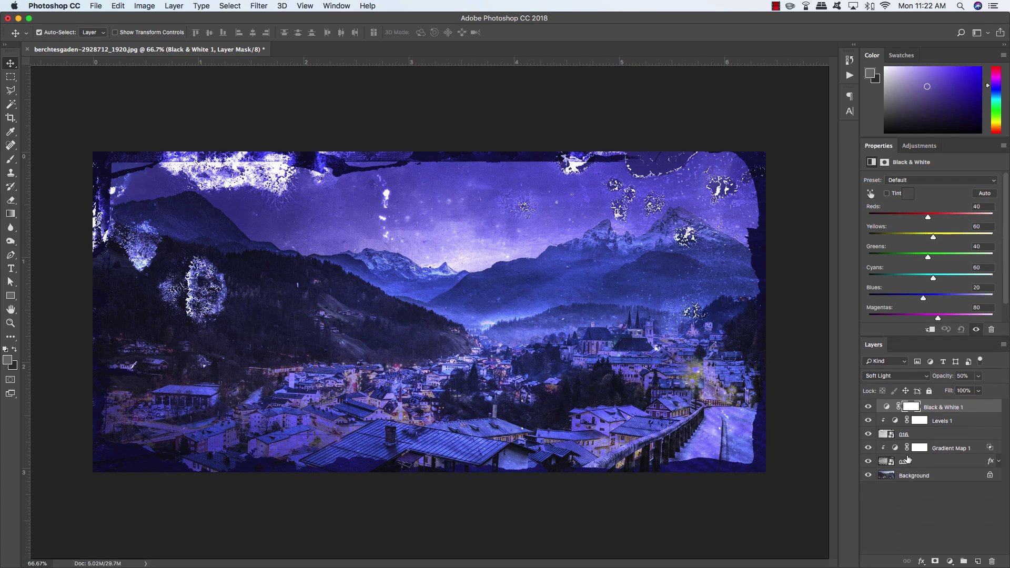
Add a Hue/Saturation adjustment layer set to Hue -7 and Saturation +5
click(950, 563)
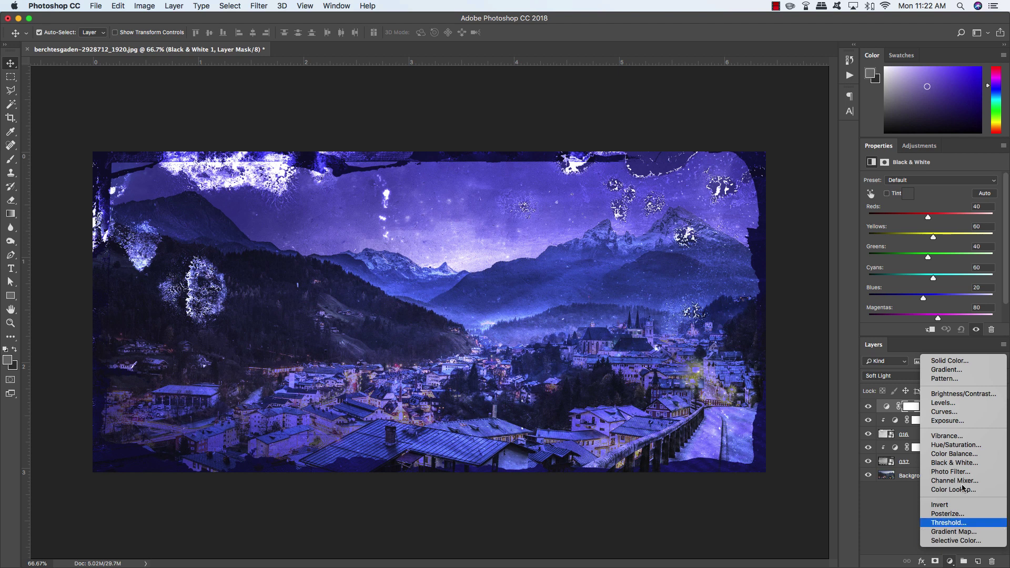
click(951, 445)
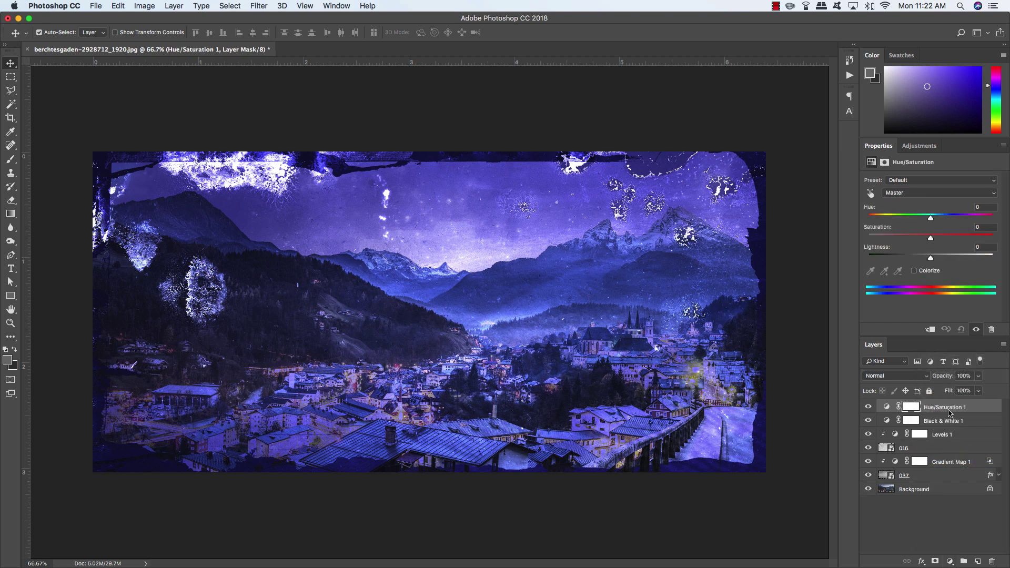
drag(931, 221, 929, 221)
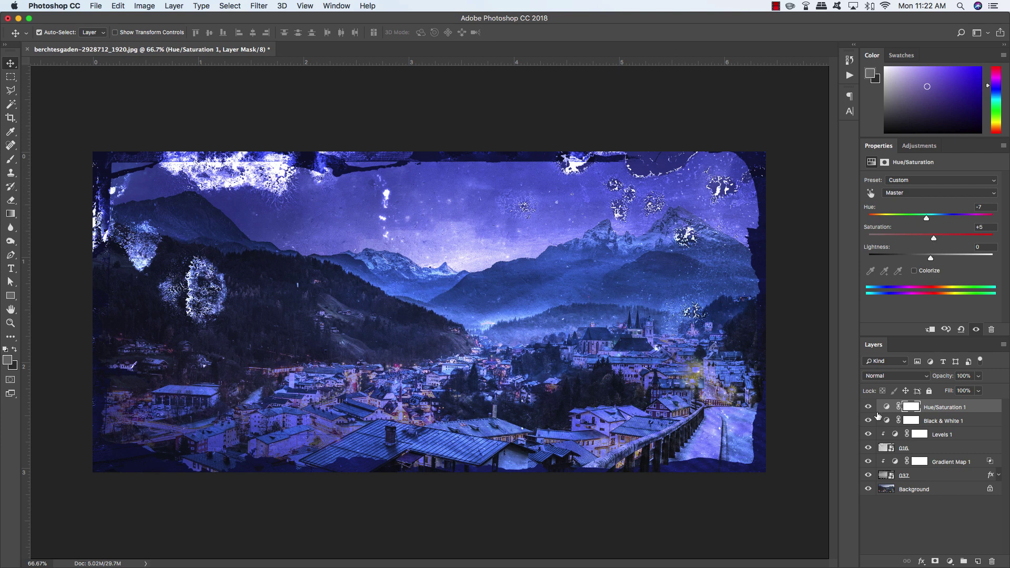
Toggle Hue/Saturation 1's visibility to compare the image with and without it
click(868, 407)
click(868, 407)
click(868, 408)
click(868, 408)
click(949, 561)
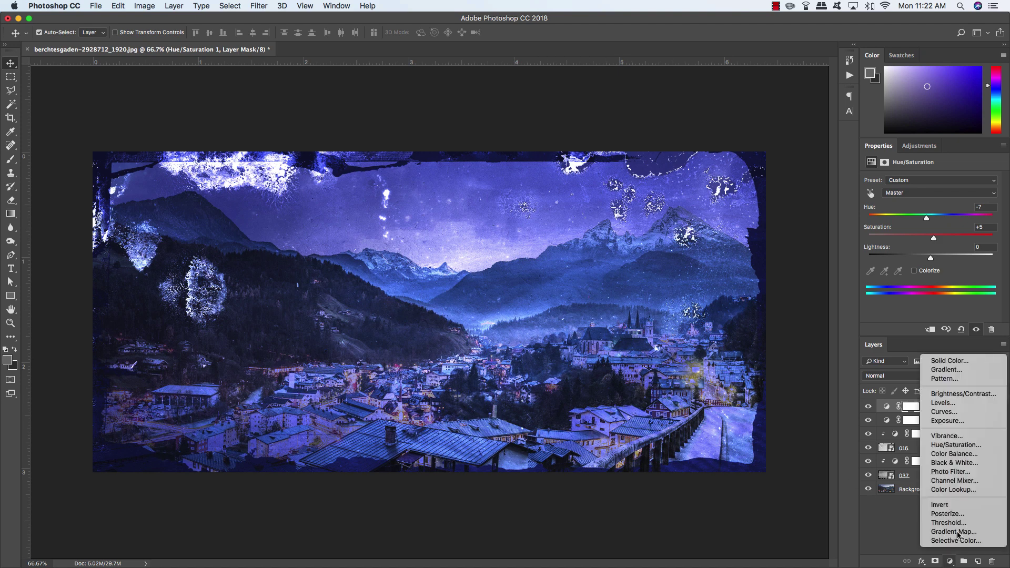
Add a Curves adjustment layer with an RGB point at Input 140, Output 117
click(939, 413)
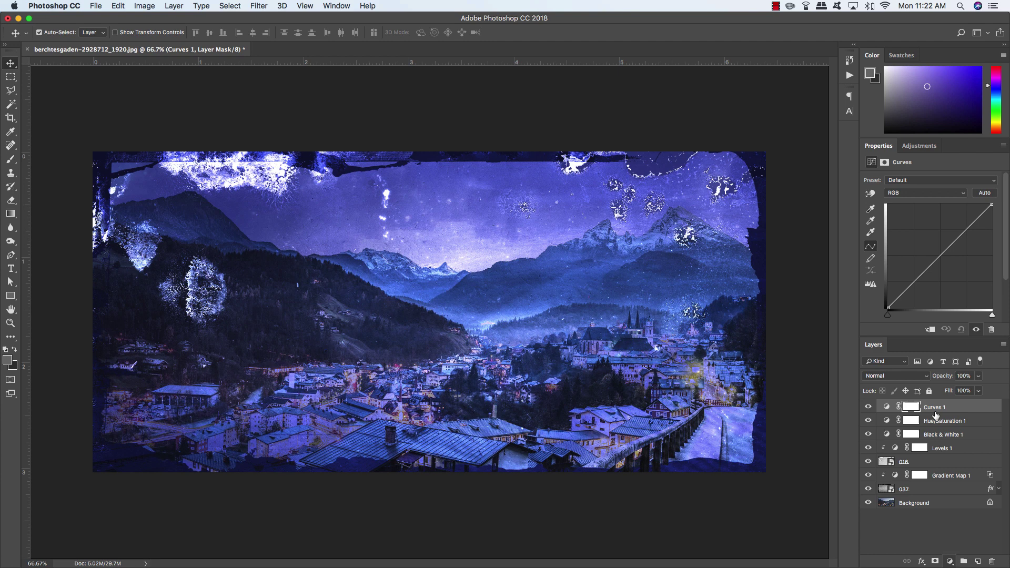
click(940, 256)
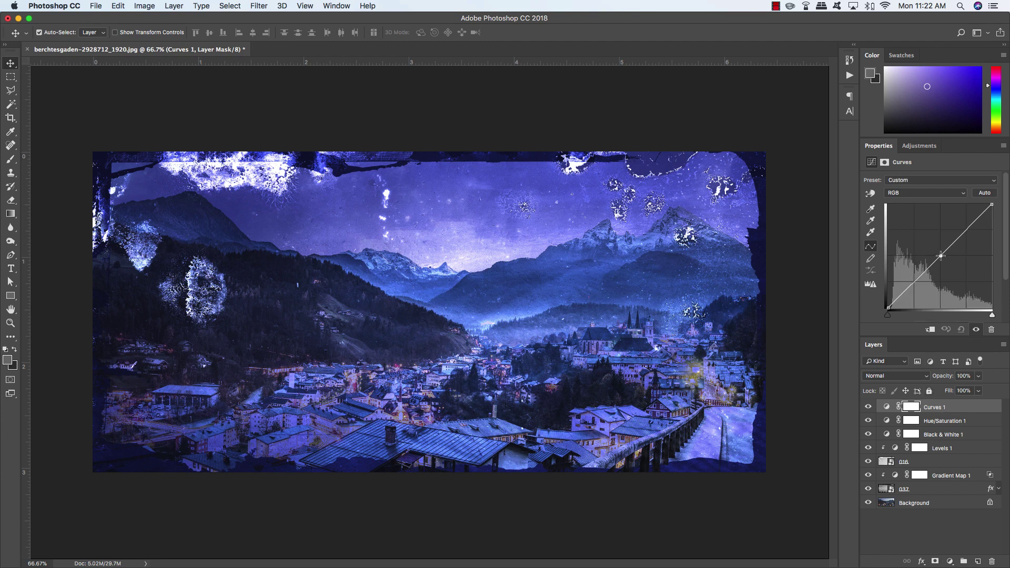
drag(941, 256, 944, 257)
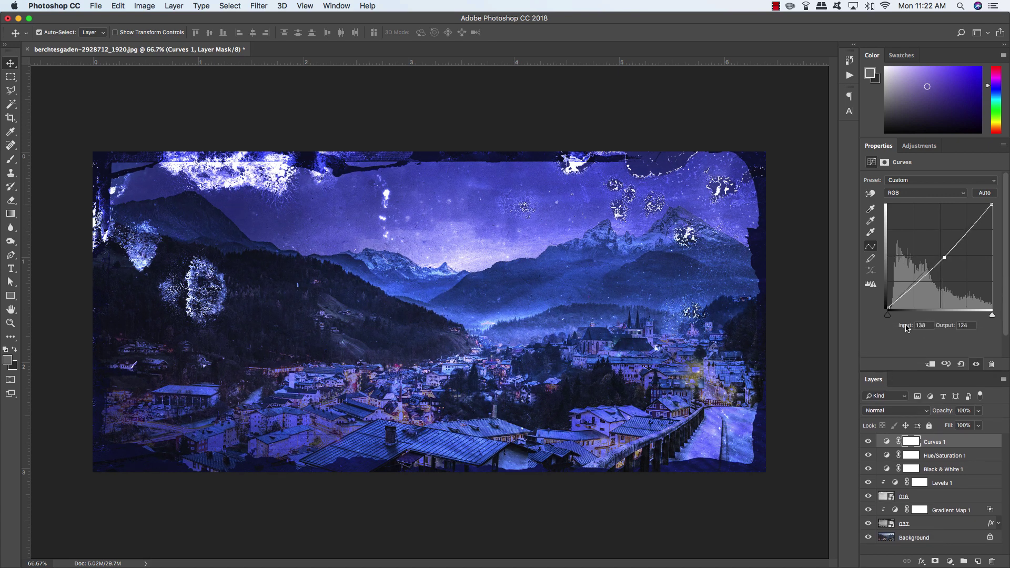
click(921, 325)
text(140)
key(Tab)
text(117)
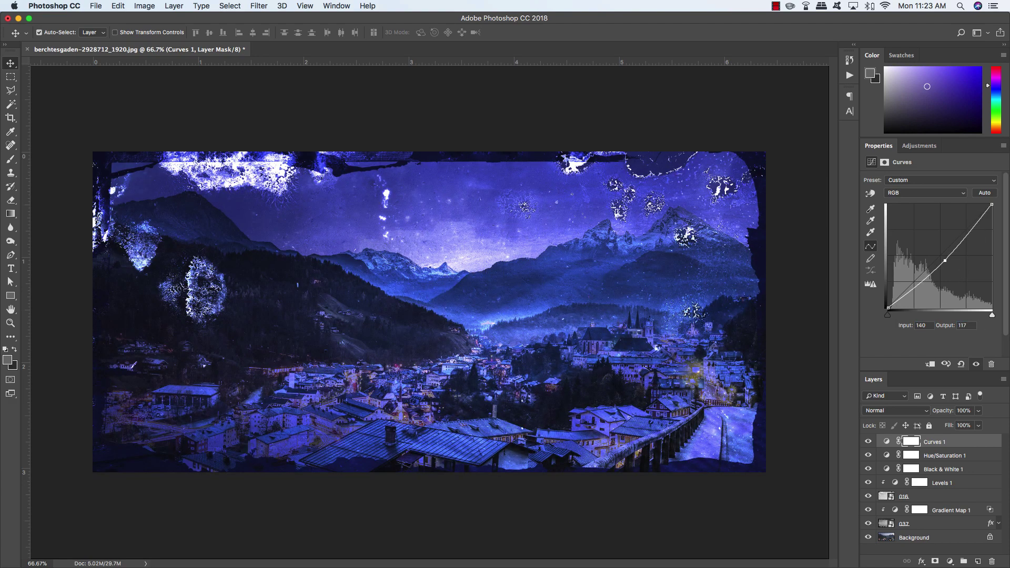
Toggle Curves 1's visibility to compare the image with and without it
click(868, 441)
click(868, 441)
click(868, 441)
click(867, 441)
click(868, 441)
click(868, 441)
click(917, 193)
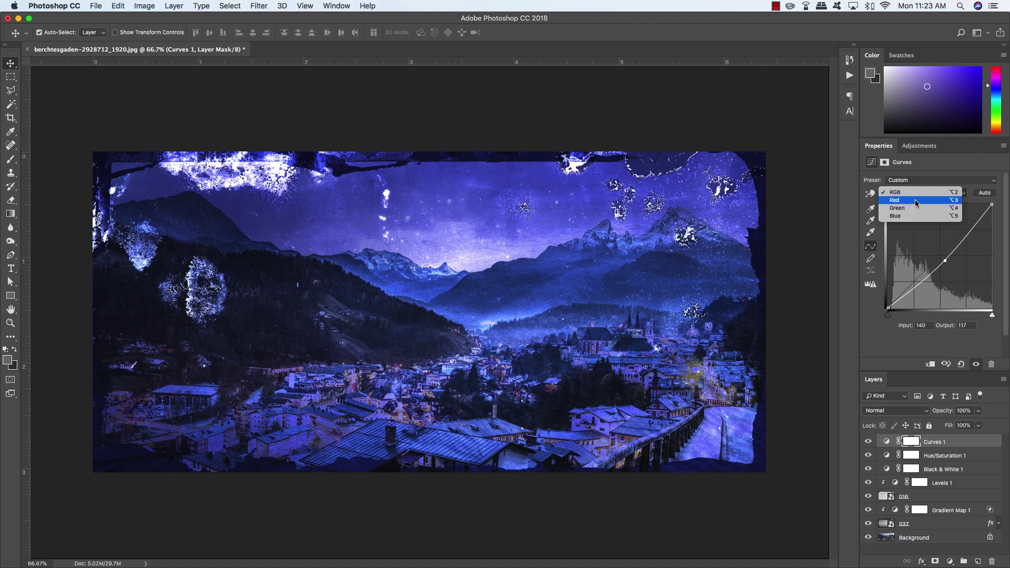
Switch Curves 1 to the Red channel and experiment with the red curve's dark end
click(915, 201)
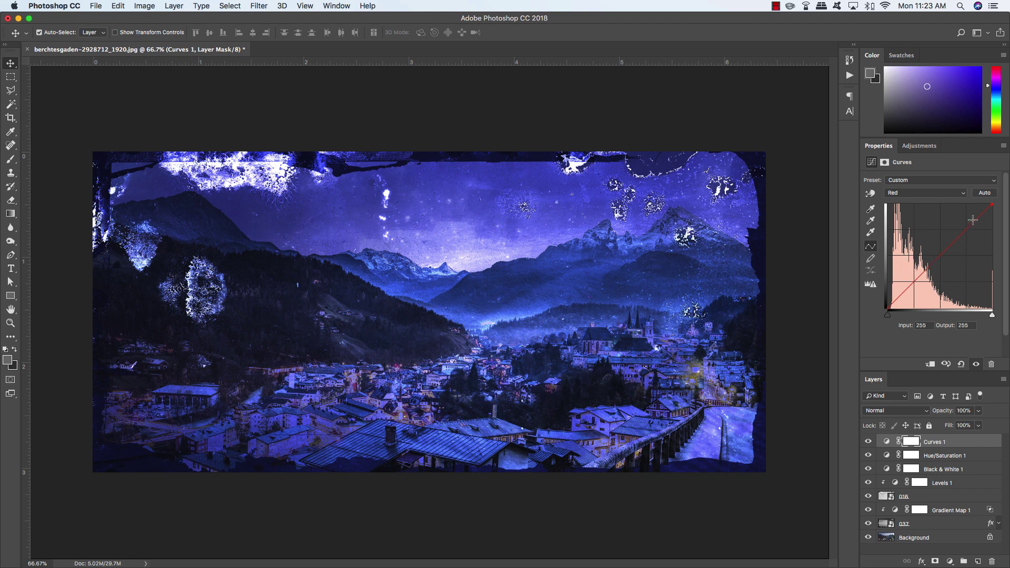
drag(888, 309, 841, 251)
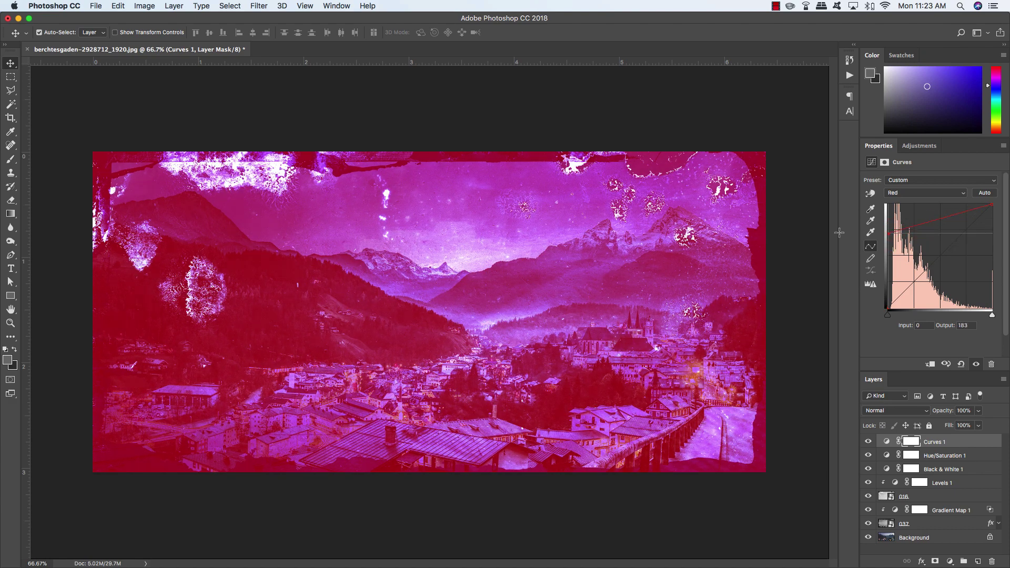
drag(839, 233, 810, 321)
drag(887, 315, 832, 337)
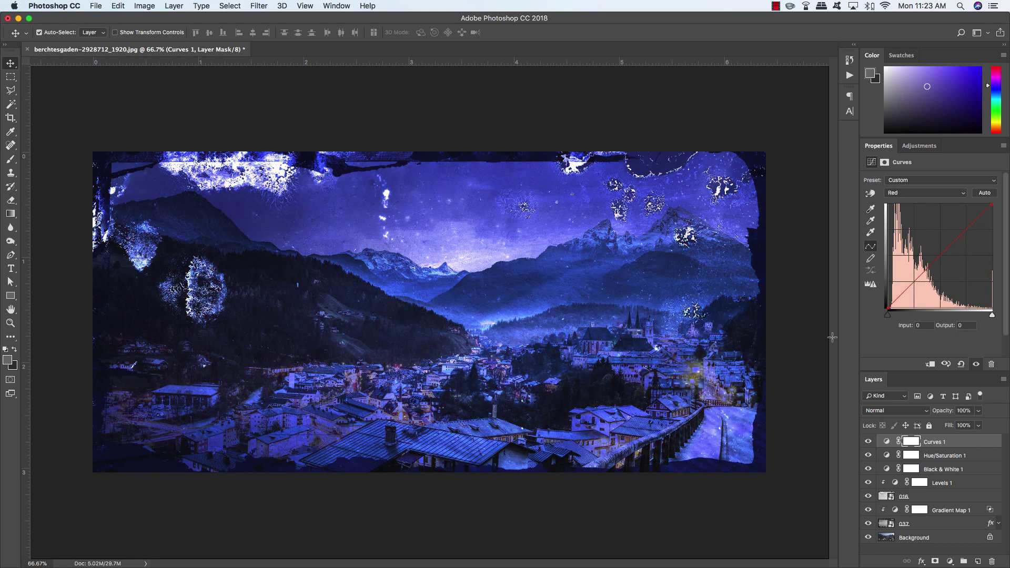
Add a red midtone point with Output 127, then collapse the Properties panel
click(941, 256)
drag(942, 256, 943, 257)
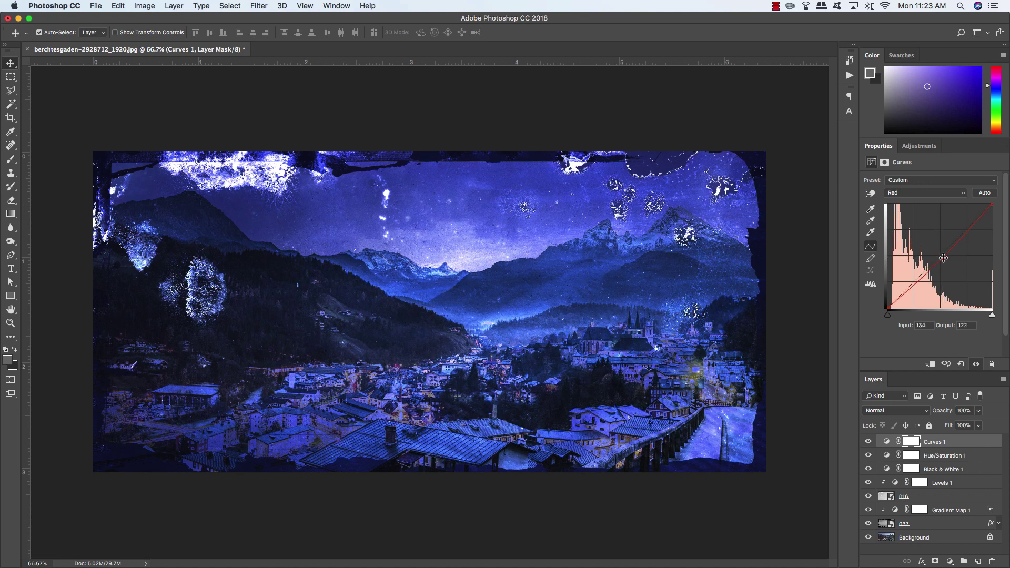
click(966, 325)
text(127)
key(Return)
click(878, 148)
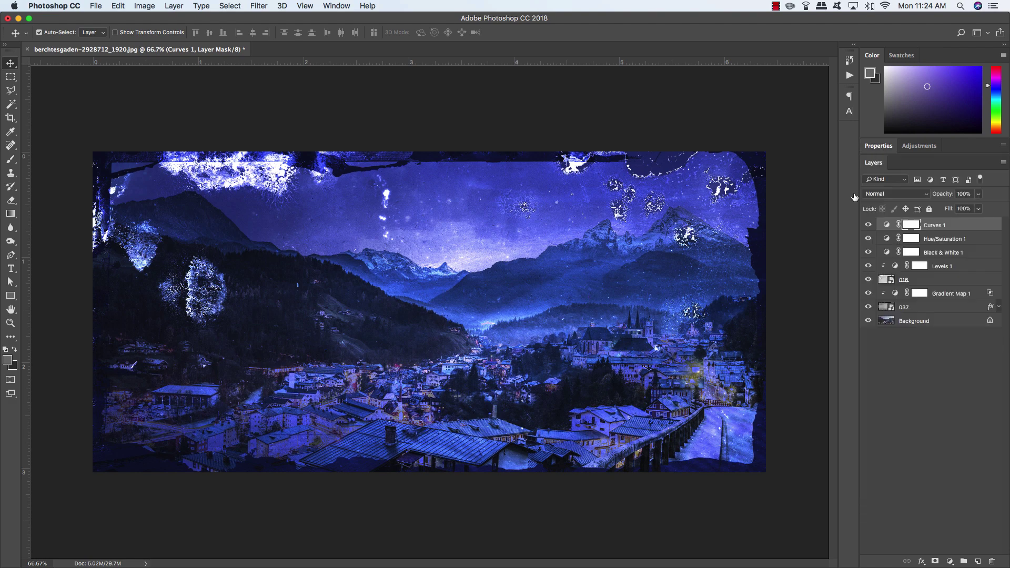
Free-transform texture layer 016 to about 80% scale, repositioned to frame the village
click(933, 283)
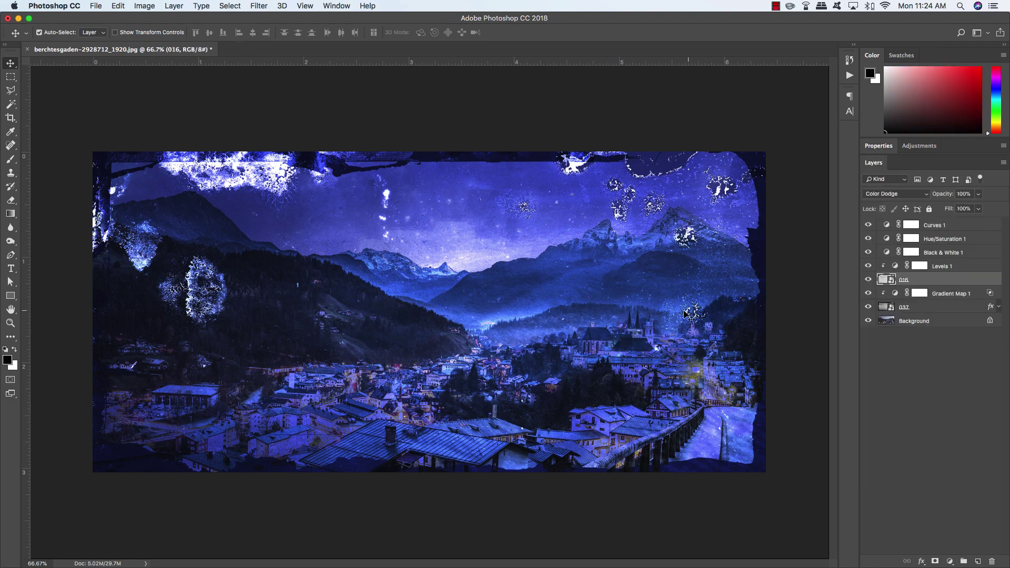
mouse_move(522, 375)
mouse_down()
mouse_move(507, 295)
mouse_move(460, 310)
mouse_move(446, 375)
mouse_move(471, 277)
mouse_move(471, 289)
mouse_move(555, 349)
mouse_move(559, 327)
mouse_up()
key(super+t)
key(super+minus)
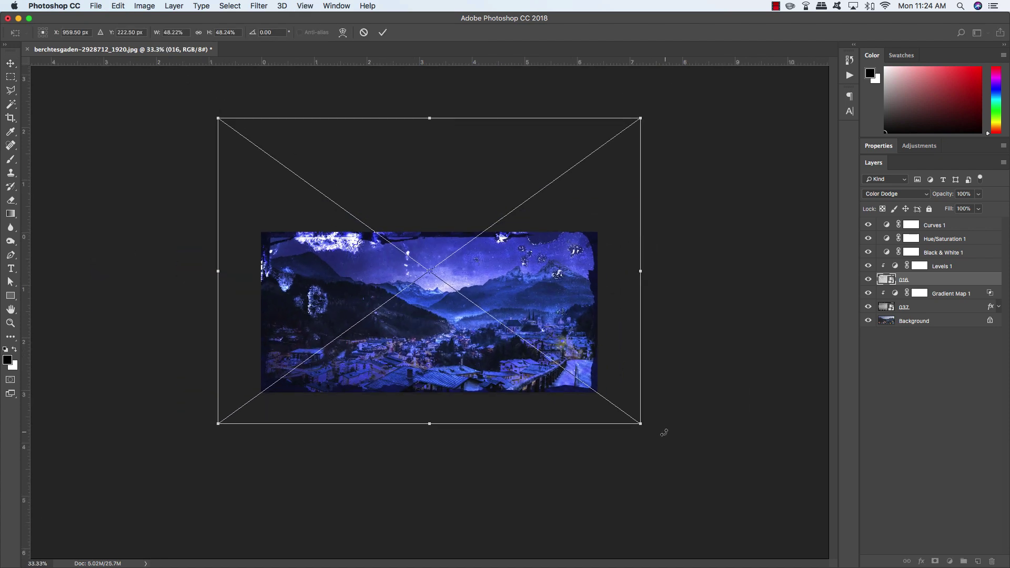
key(super+minus)
drag(641, 424, 673, 447)
drag(543, 277, 541, 240)
drag(674, 409, 780, 487)
mouse_move(553, 359)
mouse_down()
mouse_move(553, 395)
mouse_move(553, 362)
mouse_up()
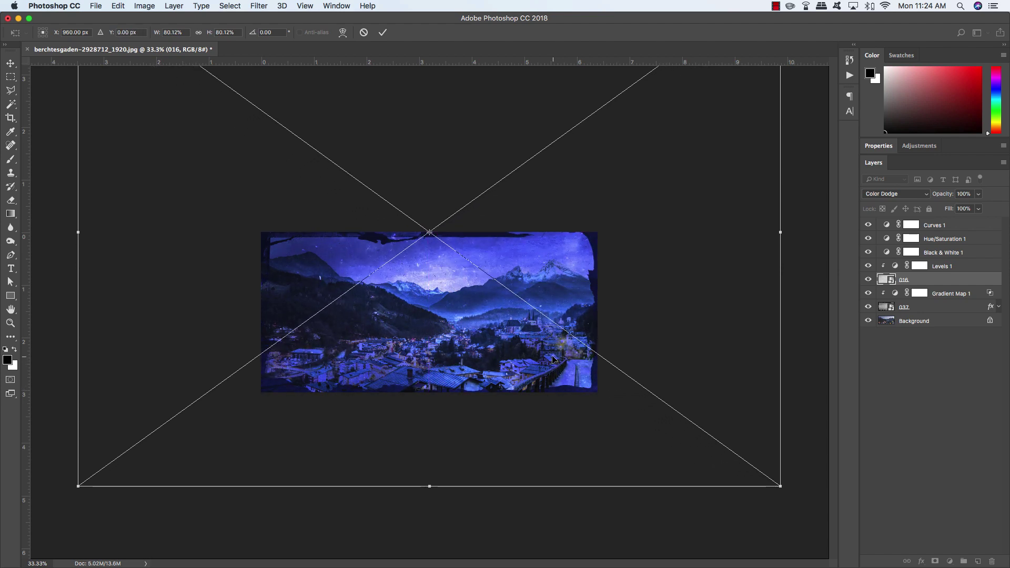
key(Return)
key(super+plus)
key(super+plus)
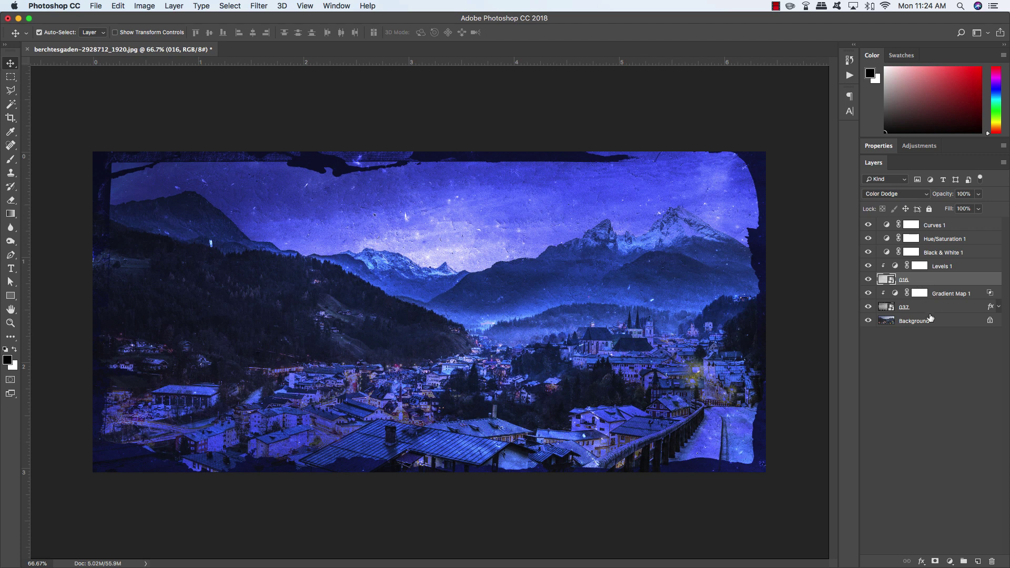
Group layers Curves 1 through 037 and name the group 'TEXTURE EFFECTS'
click(948, 225)
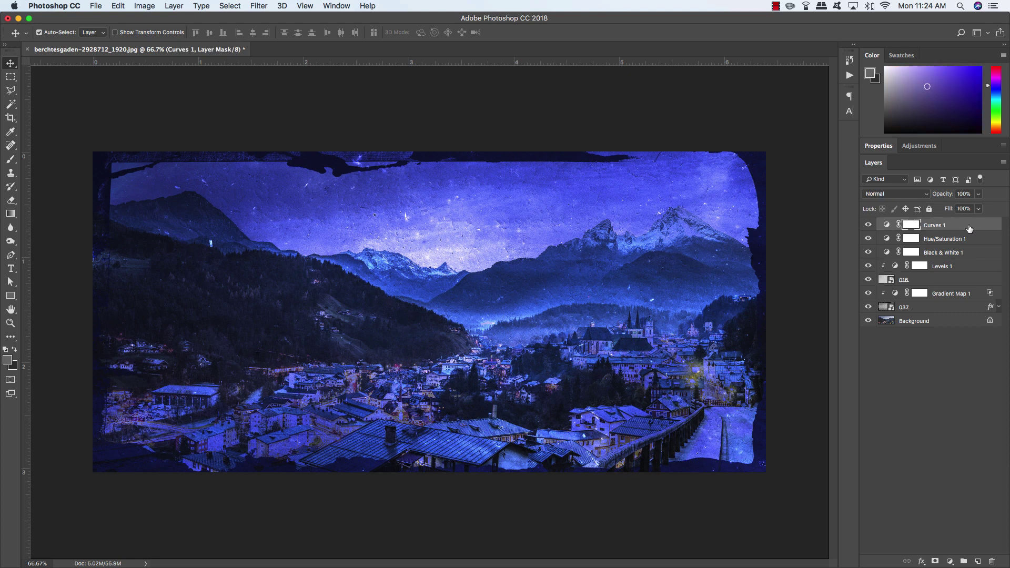
shift+click(932, 310)
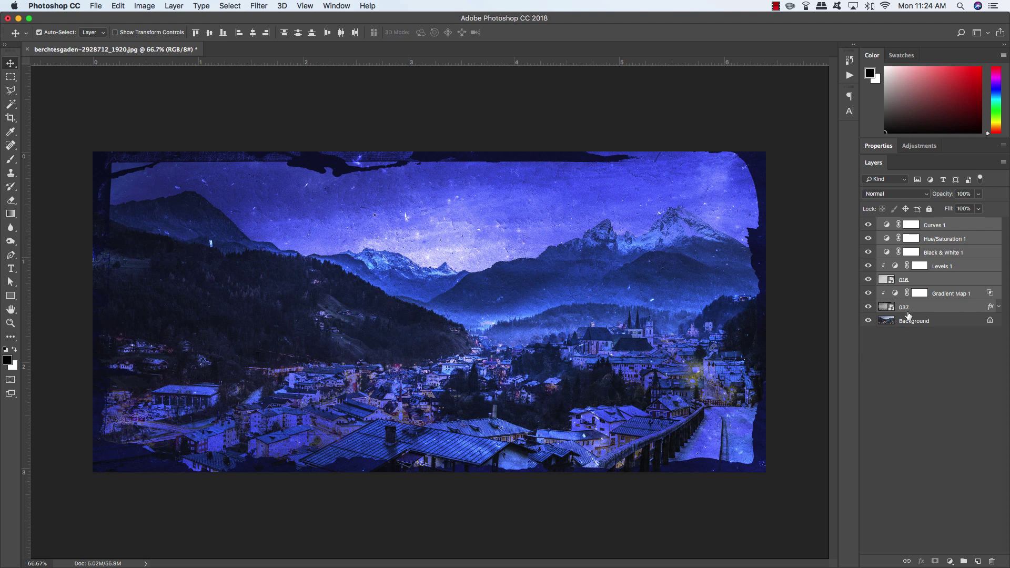
key(super)
key(super+g)
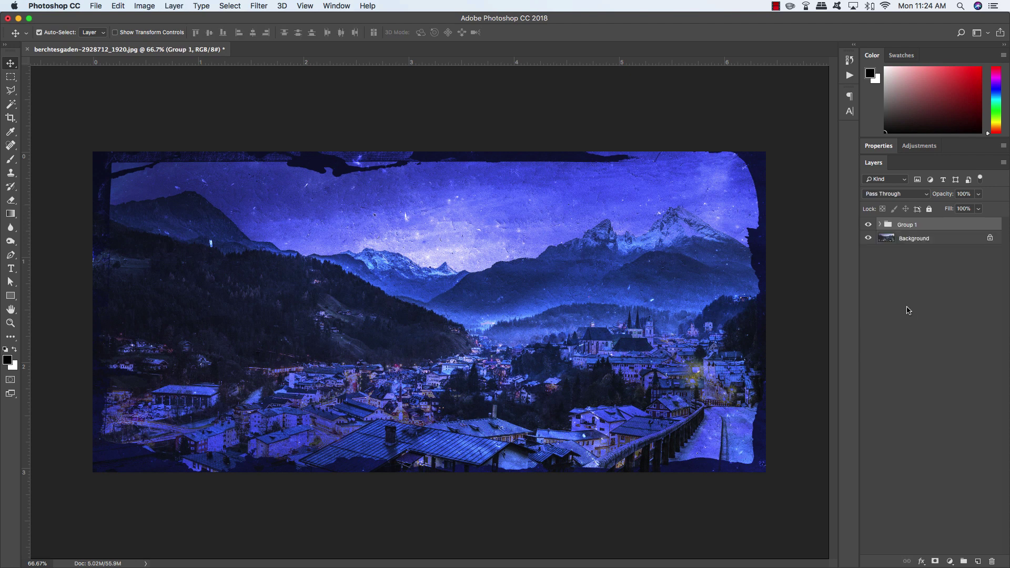
double_click(908, 225)
text(TEXTURE EFFECTS)
key(Return)
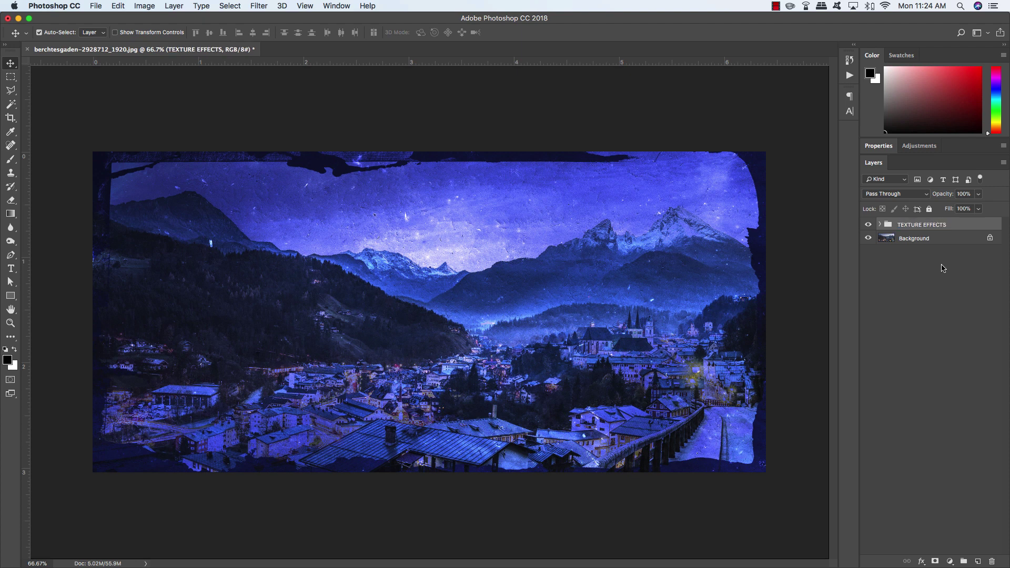
click(868, 225)
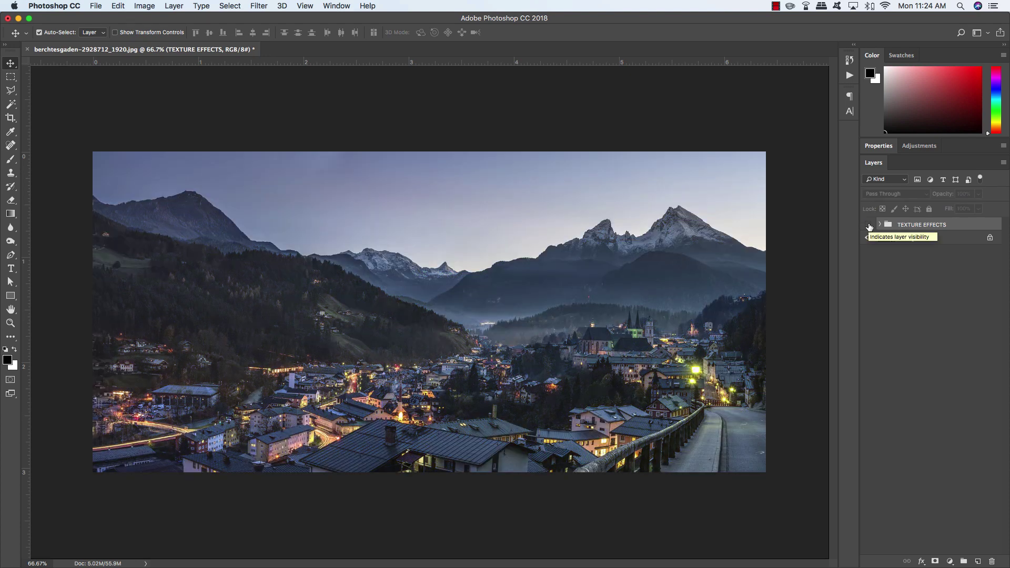
click(868, 225)
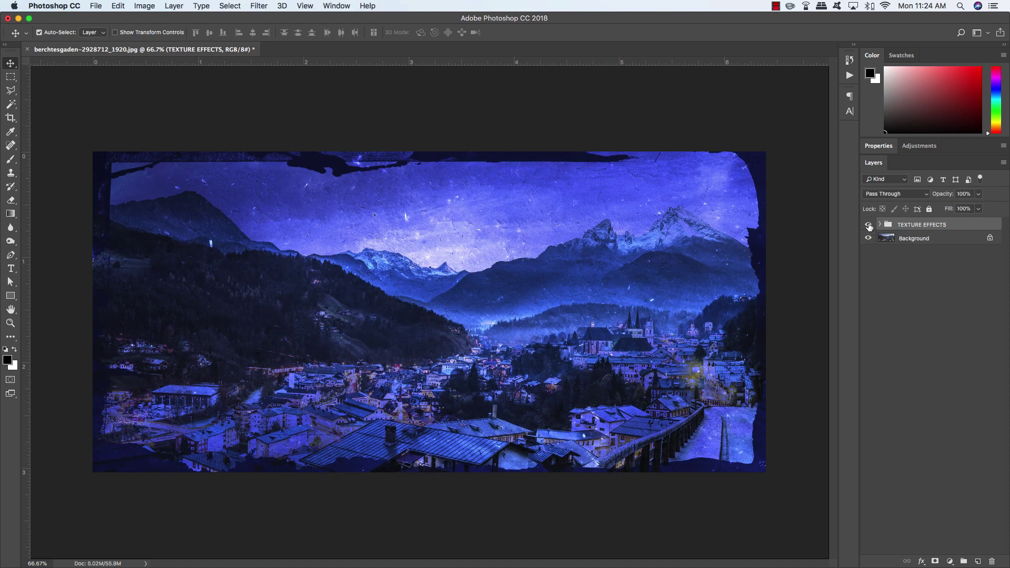
click(869, 225)
click(869, 225)
click(868, 225)
click(868, 225)
click(868, 226)
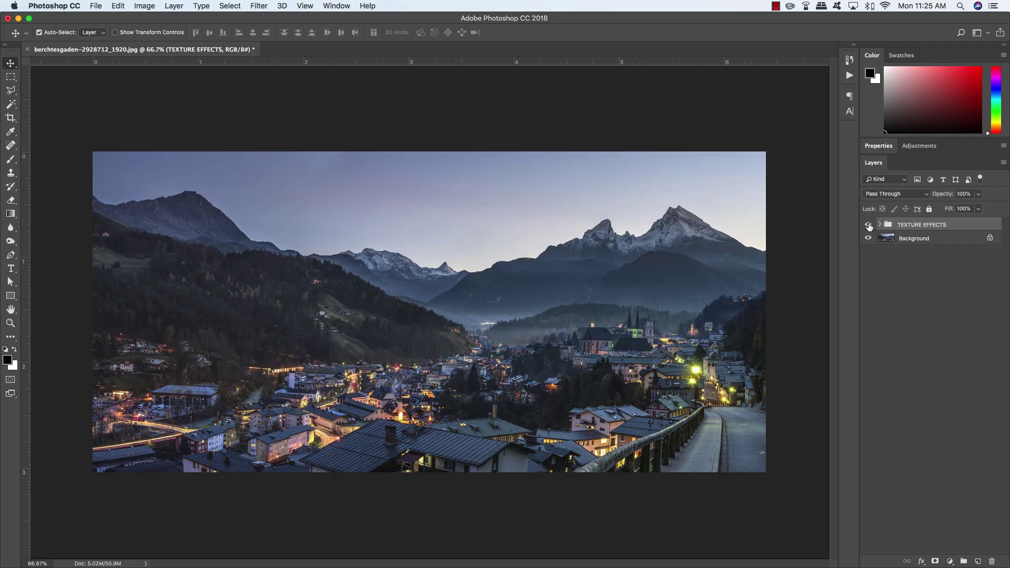
click(868, 226)
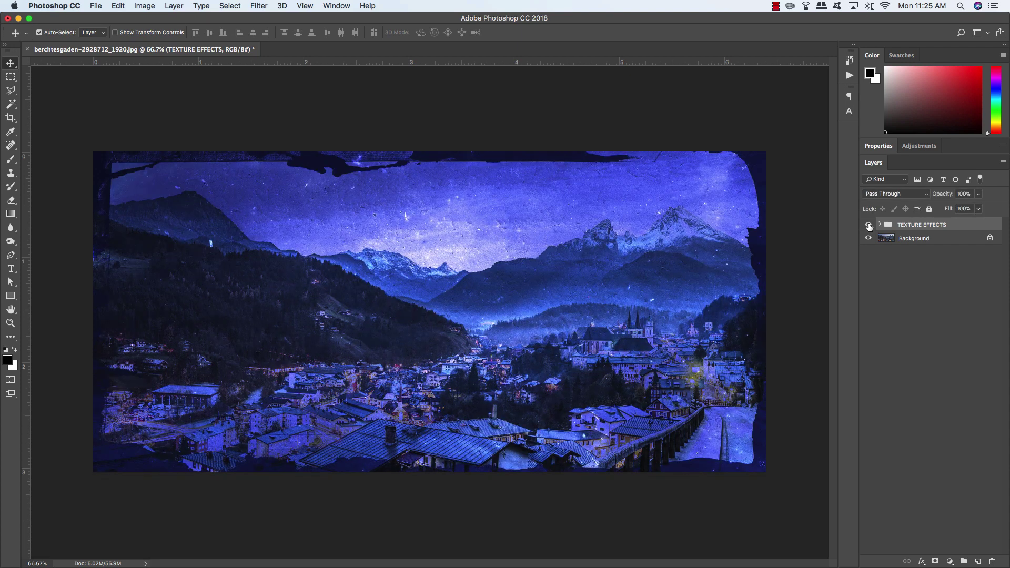